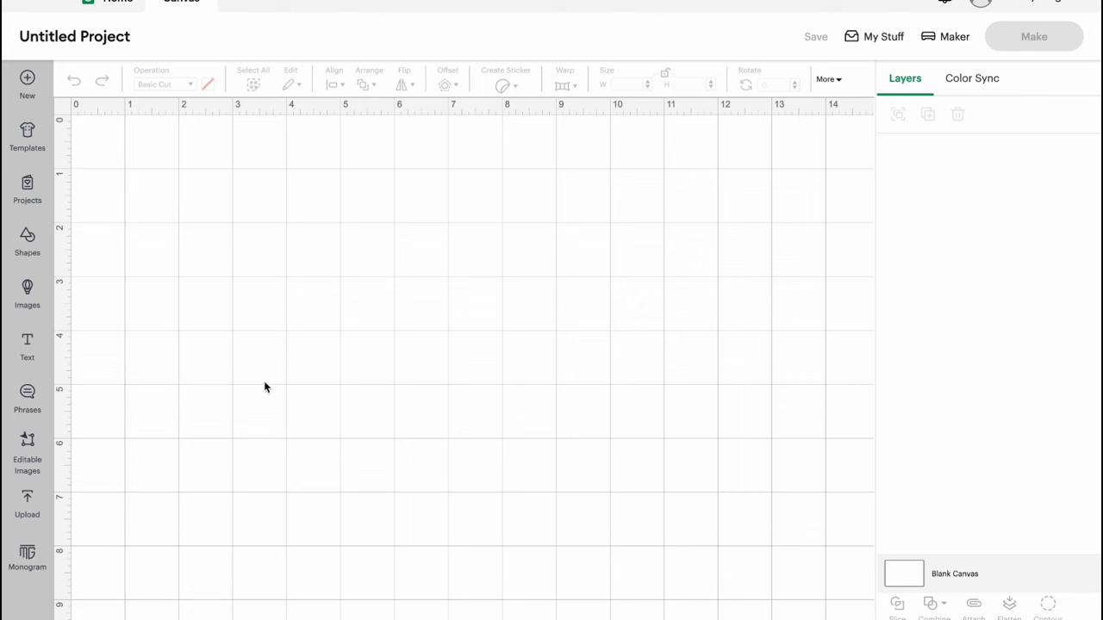
Add a text box reading 'Hello' and bring up the font browser
{"action": "left_click", "coordinate": [27, 349]}
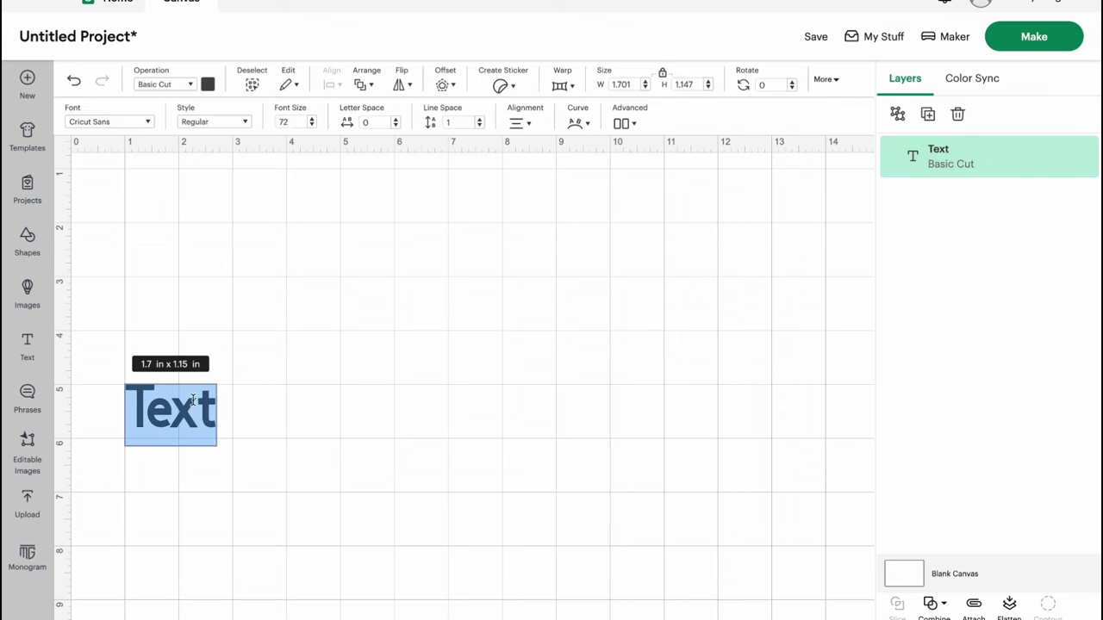
{"action": "type", "text": "Hello"}
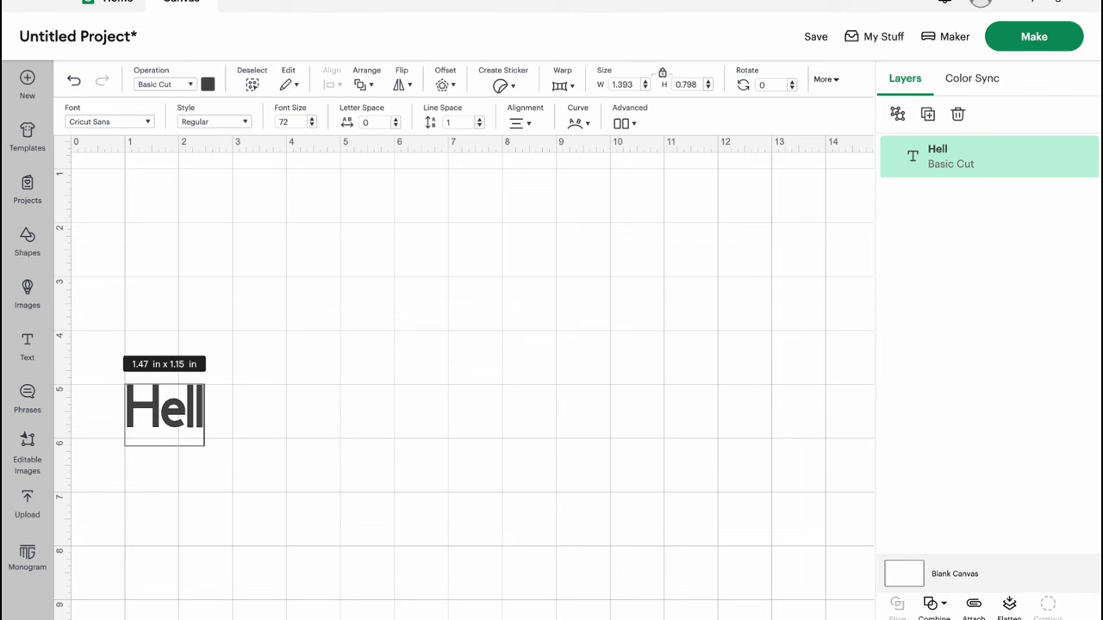
{"action": "left_click", "coordinate": [122, 126]}
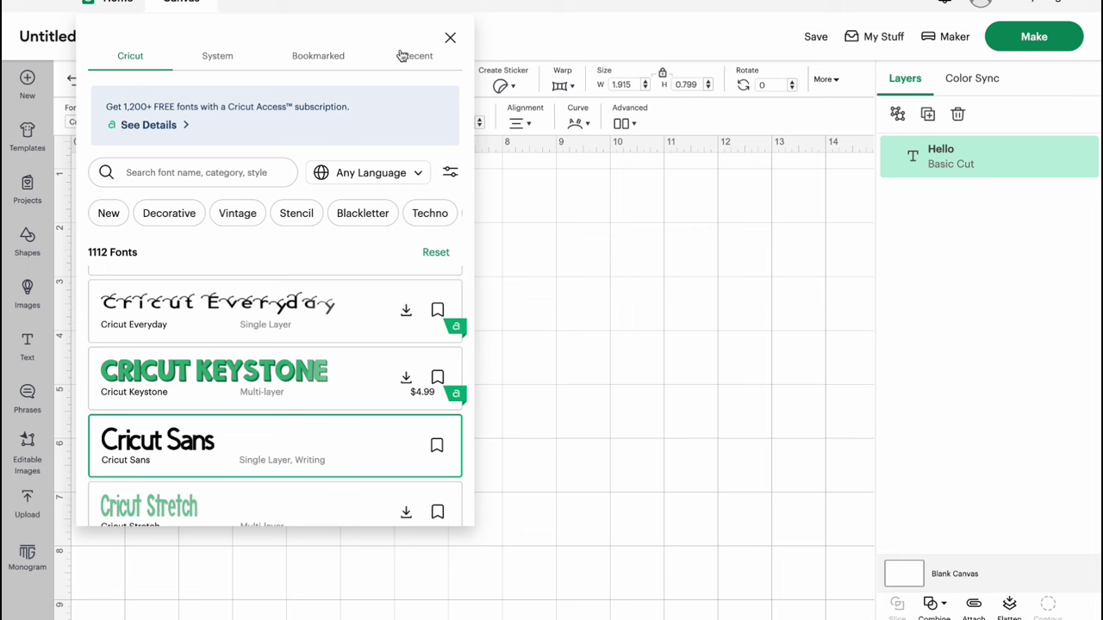
Filter fonts to Writing and set Hello in Alyssa Stencil Script
{"action": "left_click", "coordinate": [454, 174]}
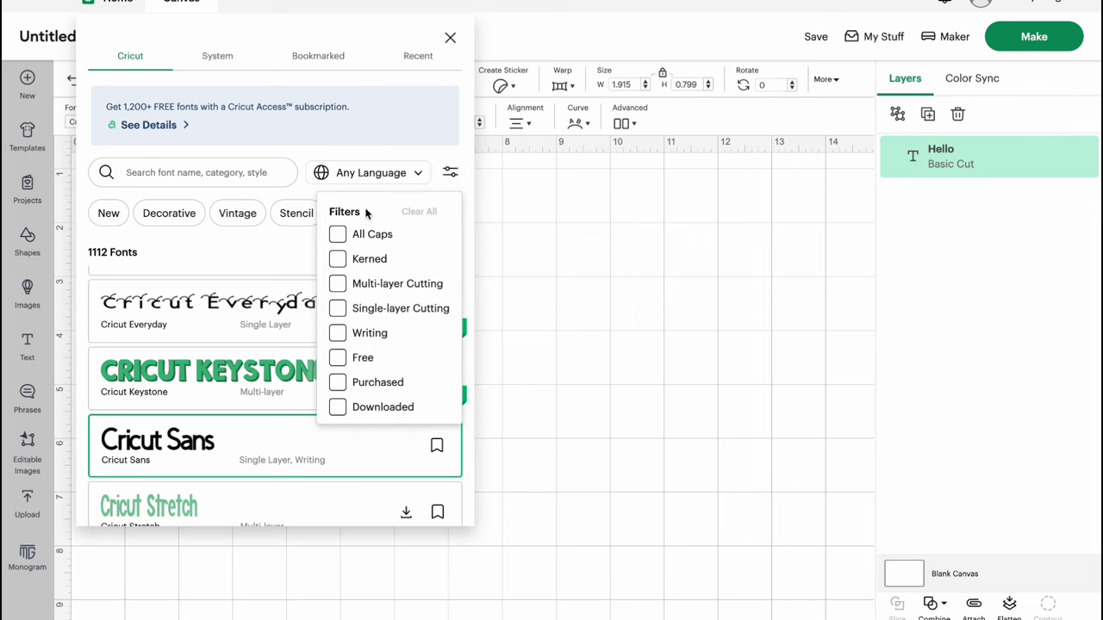
{"action": "left_click", "coordinate": [338, 334]}
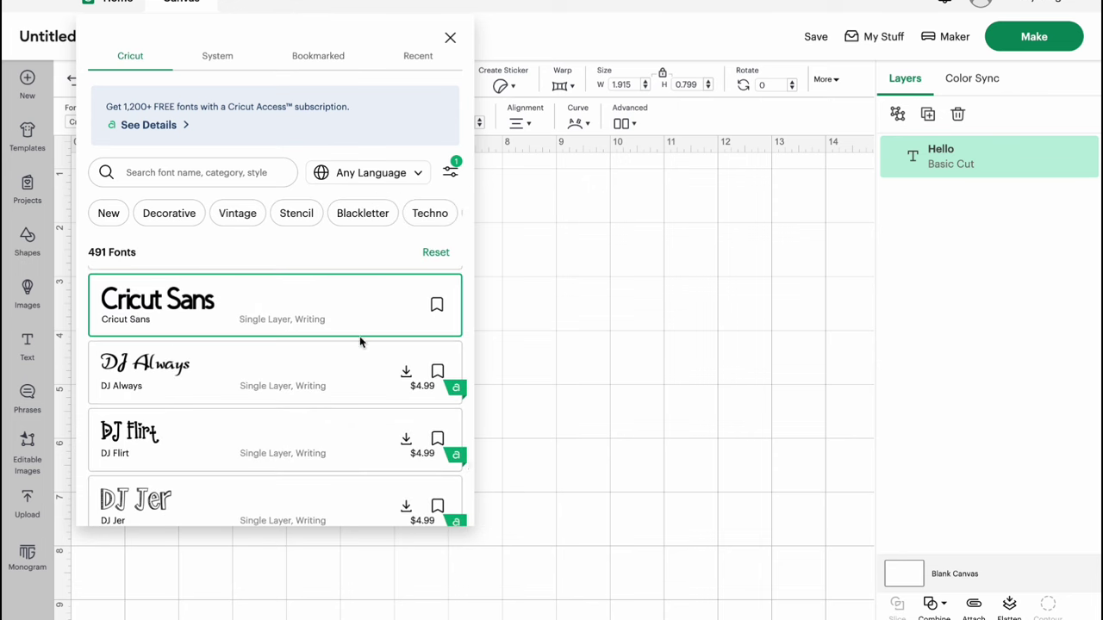
{"action": "scroll", "coordinate": [285, 400], "scroll_direction": "down", "scroll_amount": 2}
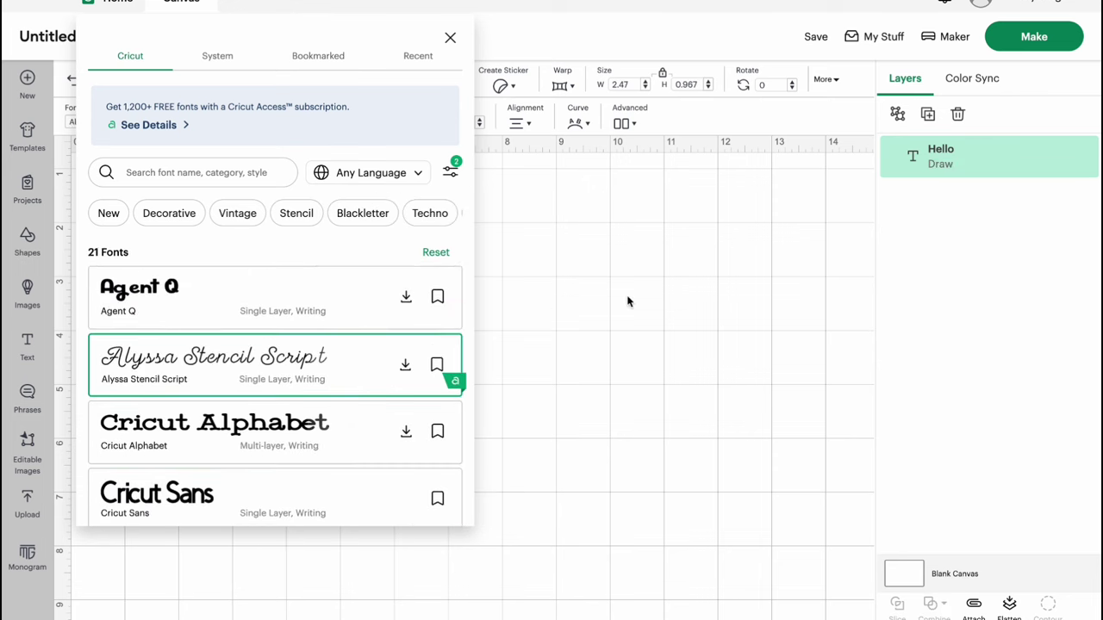
{"action": "left_click", "coordinate": [626, 304]}
Enlarge Hello to about 4.14 x 1.62 inches
{"action": "left_click", "coordinate": [209, 420]}
{"action": "left_click_drag", "start_coordinate": [260, 436], "coordinate": [339, 467]}
{"action": "left_click_drag", "start_coordinate": [220, 440], "coordinate": [305, 355]}
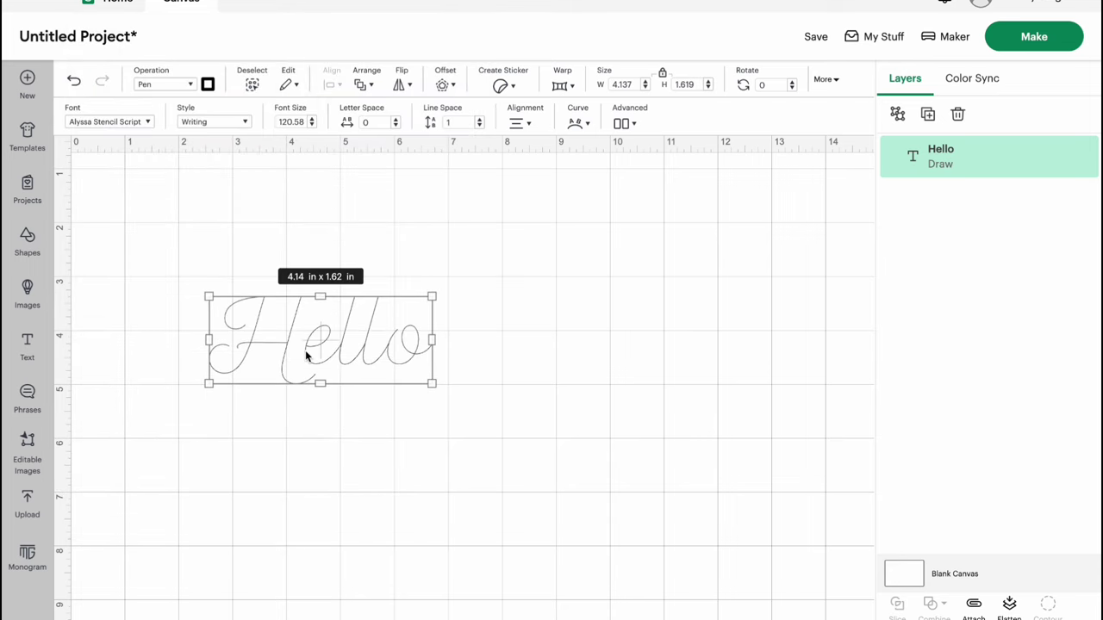
Replace Hello with 'Alyssa', leaving it a Pen layer at 3.84 x 1.38 in
{"action": "double_click", "coordinate": [305, 354]}
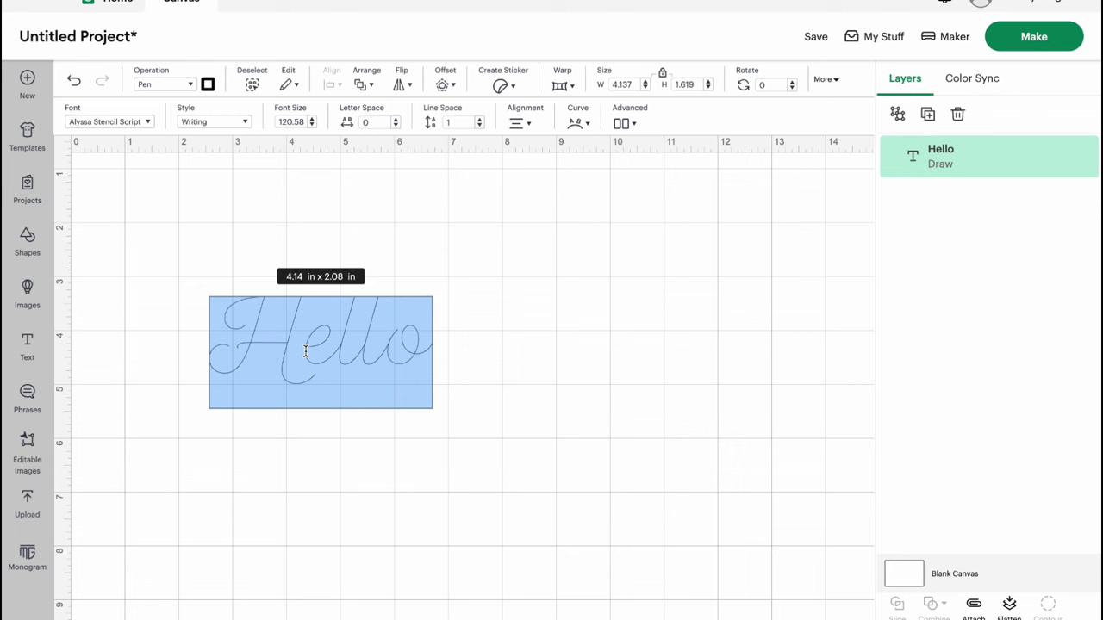
{"action": "type", "text": "Alyssa"}
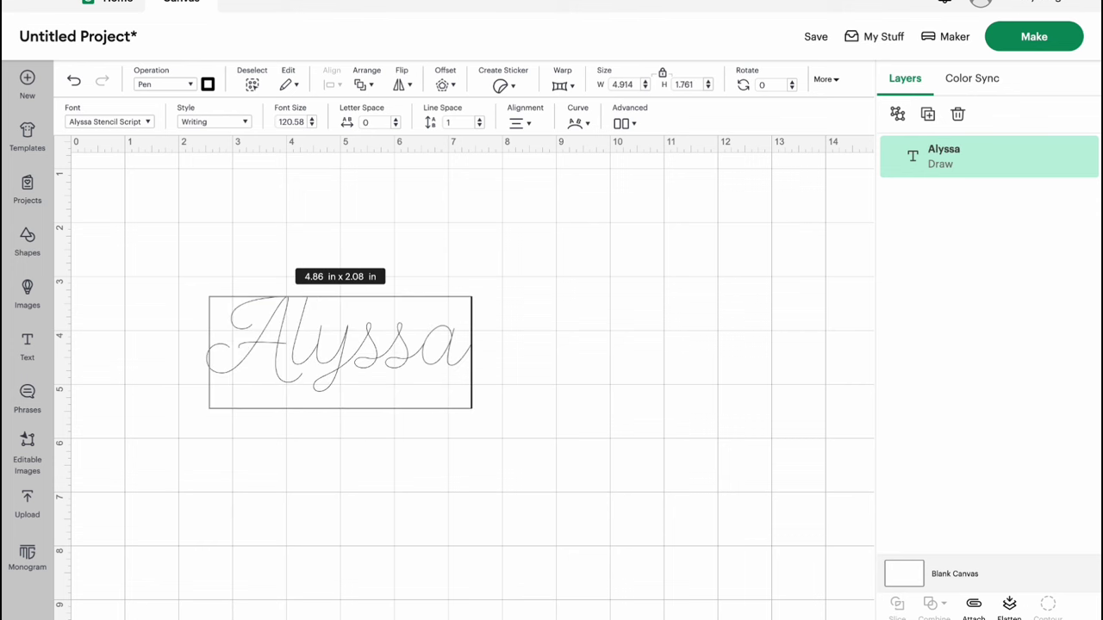
{"action": "left_click", "coordinate": [398, 410]}
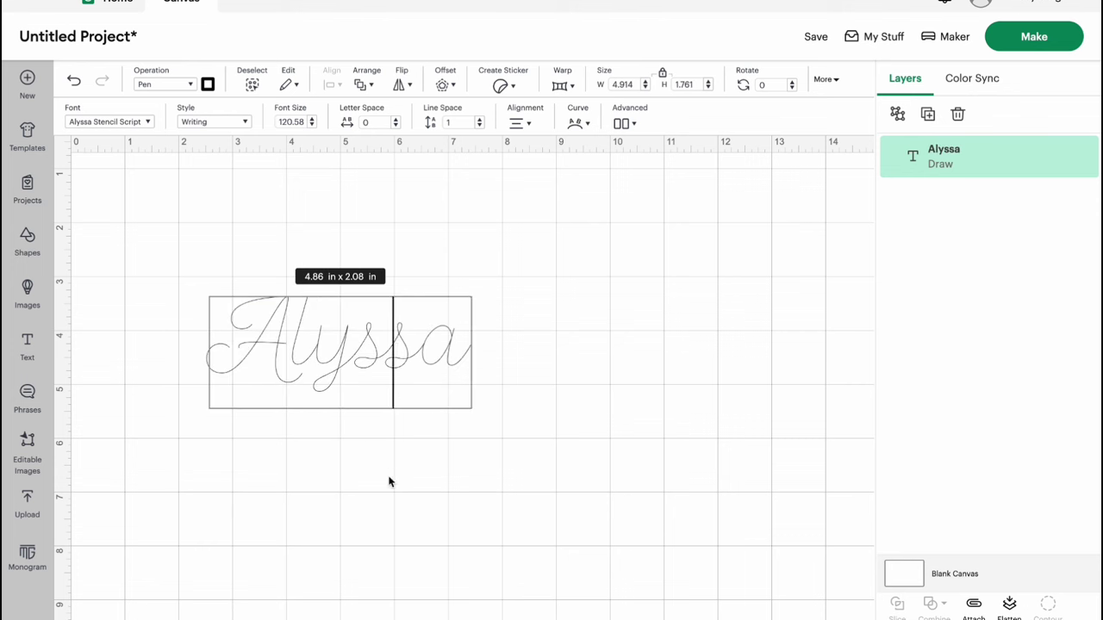
{"action": "left_click", "coordinate": [388, 483]}
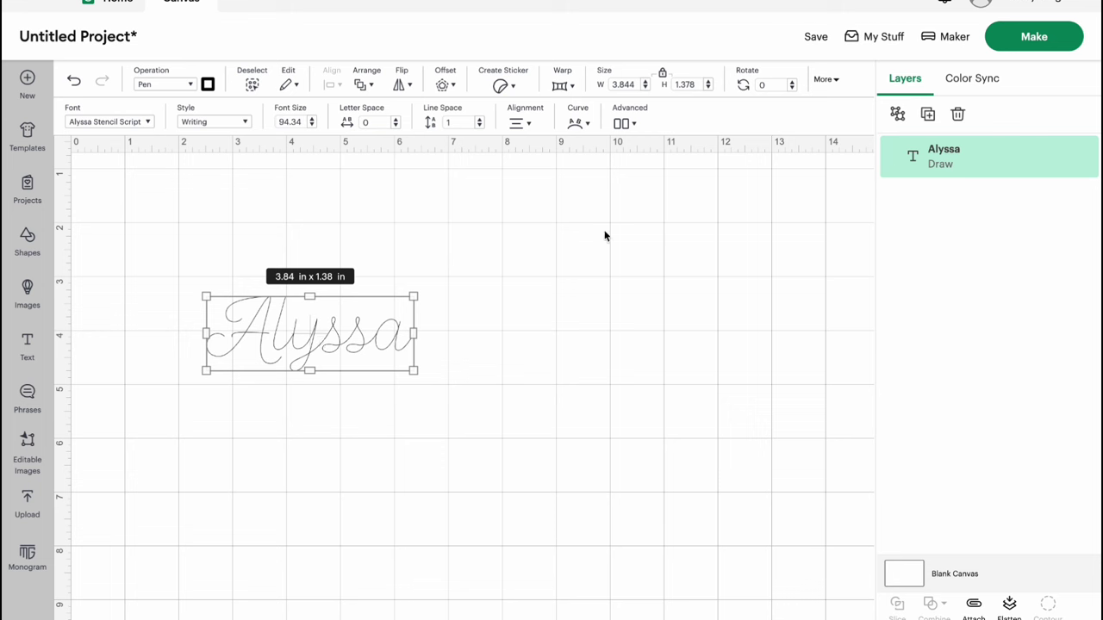
{"action": "left_click", "coordinate": [186, 86]}
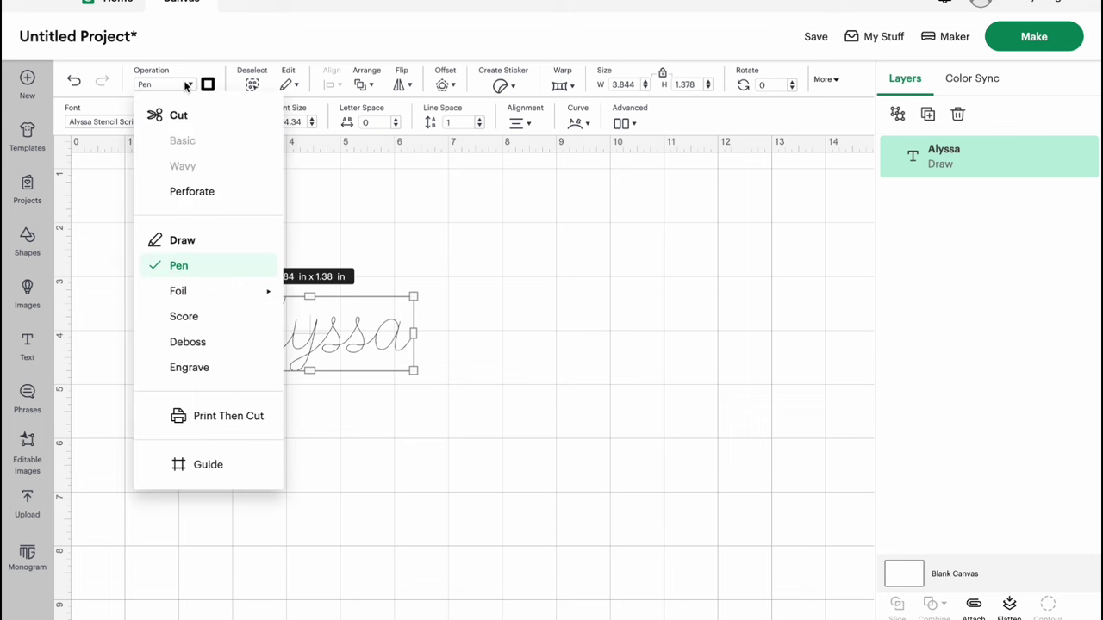
{"action": "left_click", "coordinate": [425, 244]}
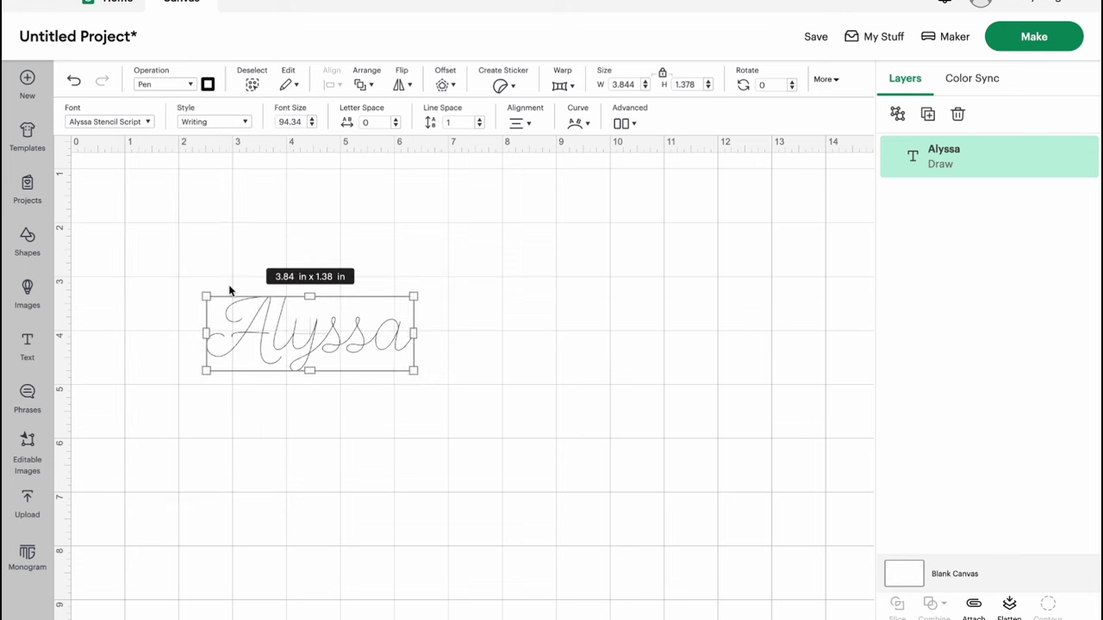
Add a second text box set in the system font HAND REAL
{"action": "left_click", "coordinate": [27, 344]}
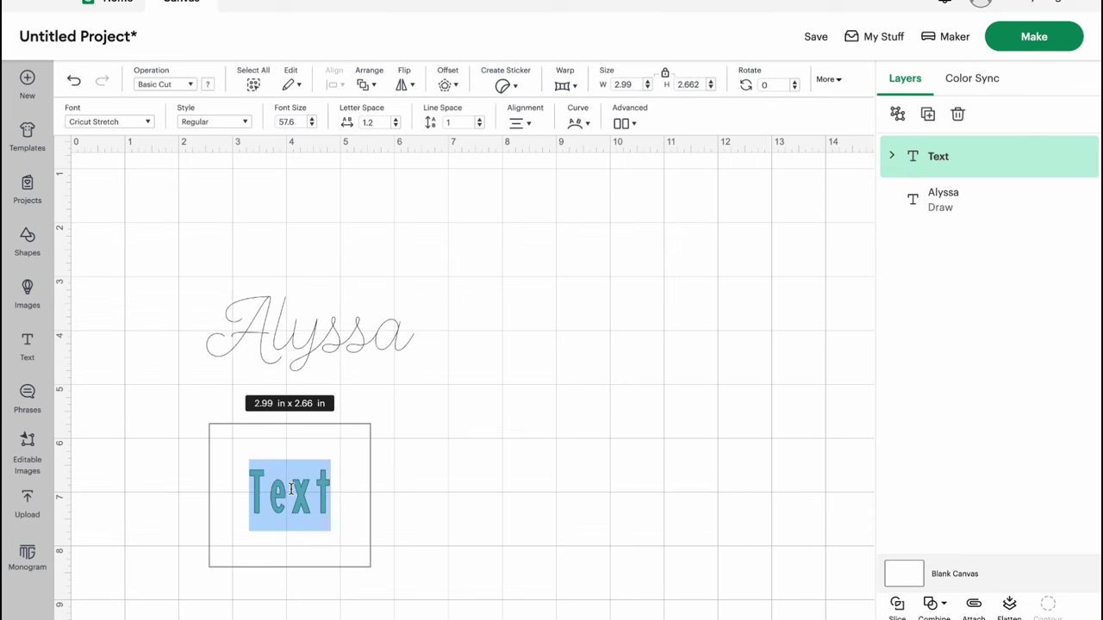
{"action": "left_click", "coordinate": [102, 124]}
{"action": "left_click", "coordinate": [216, 56]}
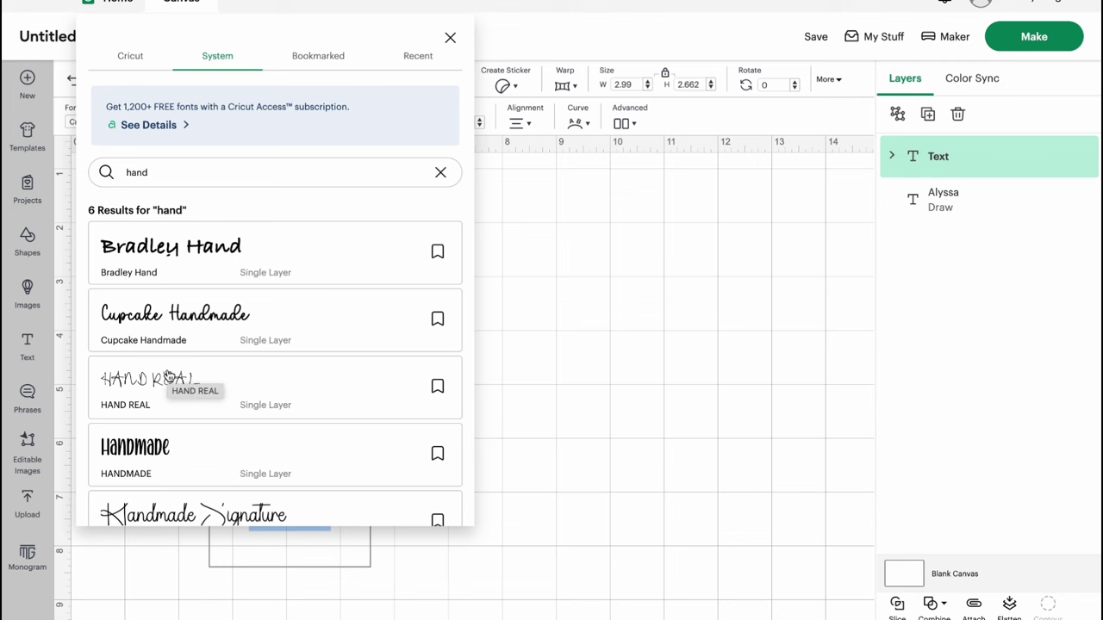
{"action": "left_click", "coordinate": [216, 391]}
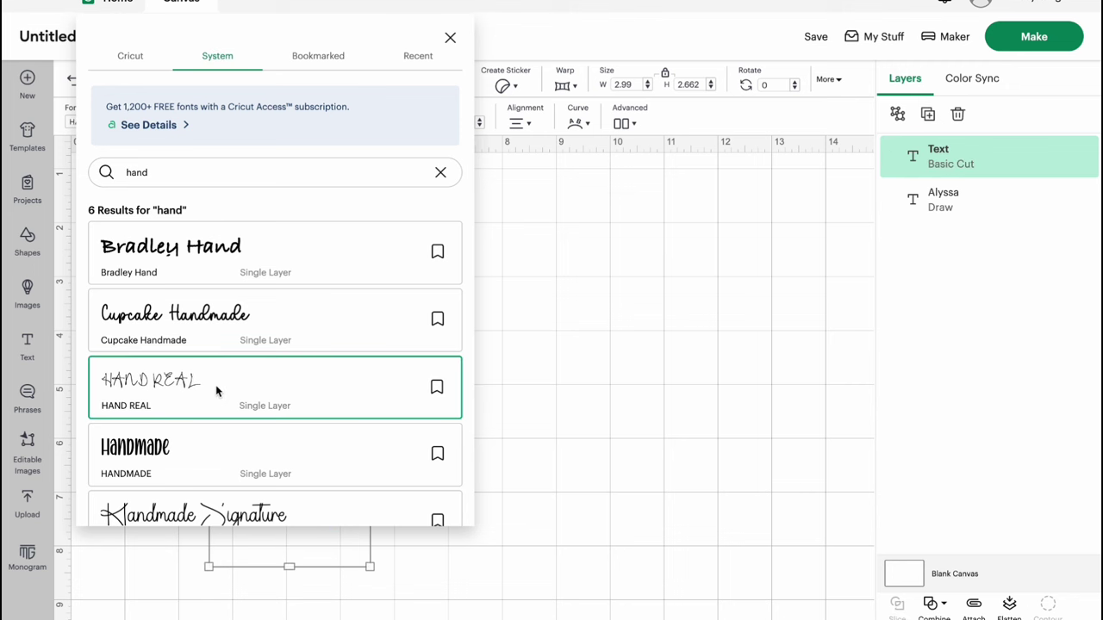
{"action": "left_click", "coordinate": [616, 347]}
Change the new text to 'Head Real' and move it higher on the canvas
{"action": "left_click", "coordinate": [308, 500]}
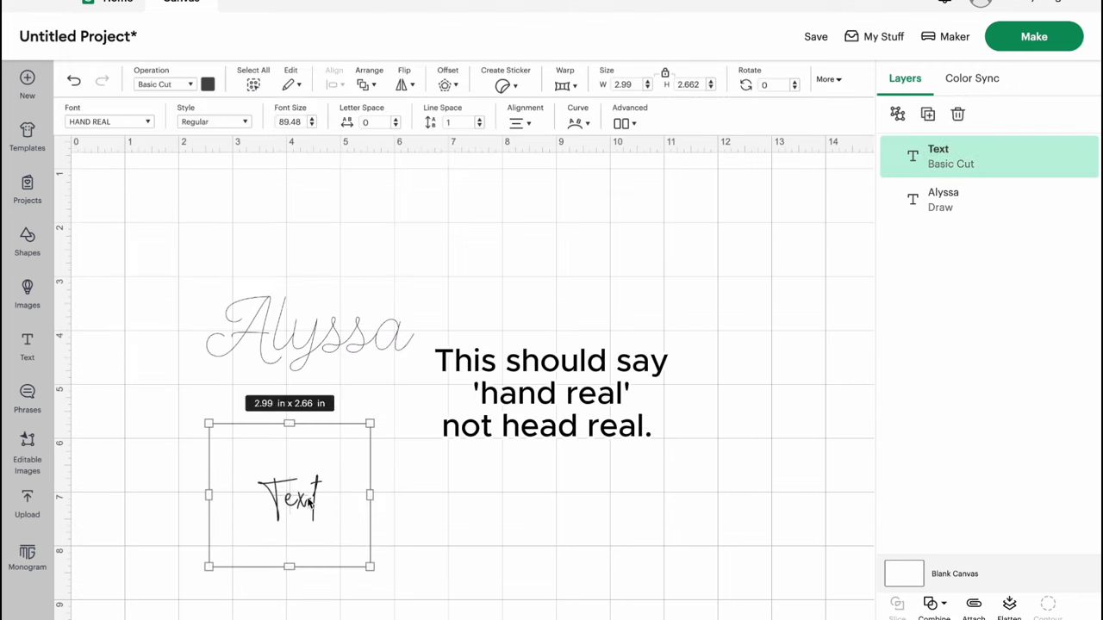
{"action": "double_click", "coordinate": [307, 500]}
{"action": "type", "text": "Head "}
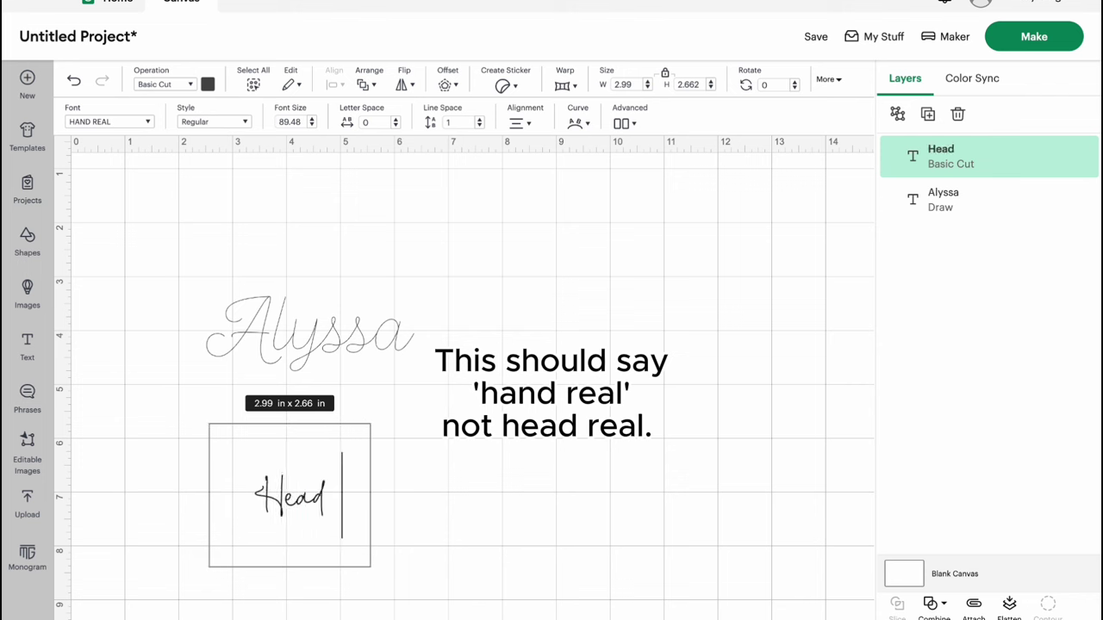
{"action": "type", "text": "Real"}
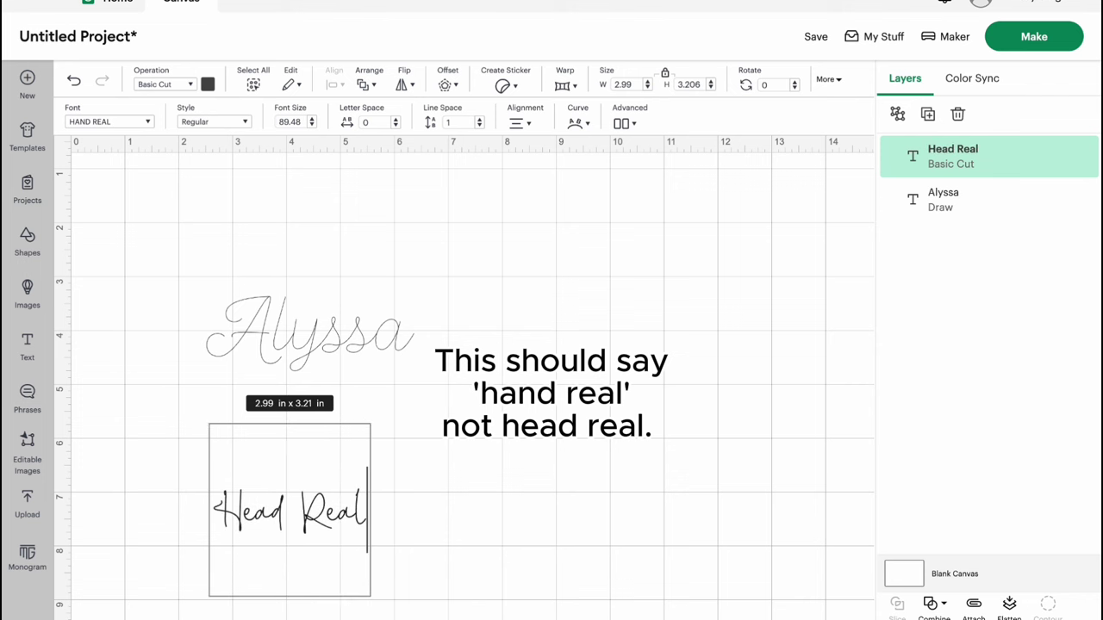
{"action": "left_click", "coordinate": [487, 531]}
{"action": "left_click", "coordinate": [268, 514]}
{"action": "left_click_drag", "start_coordinate": [272, 517], "coordinate": [279, 447]}
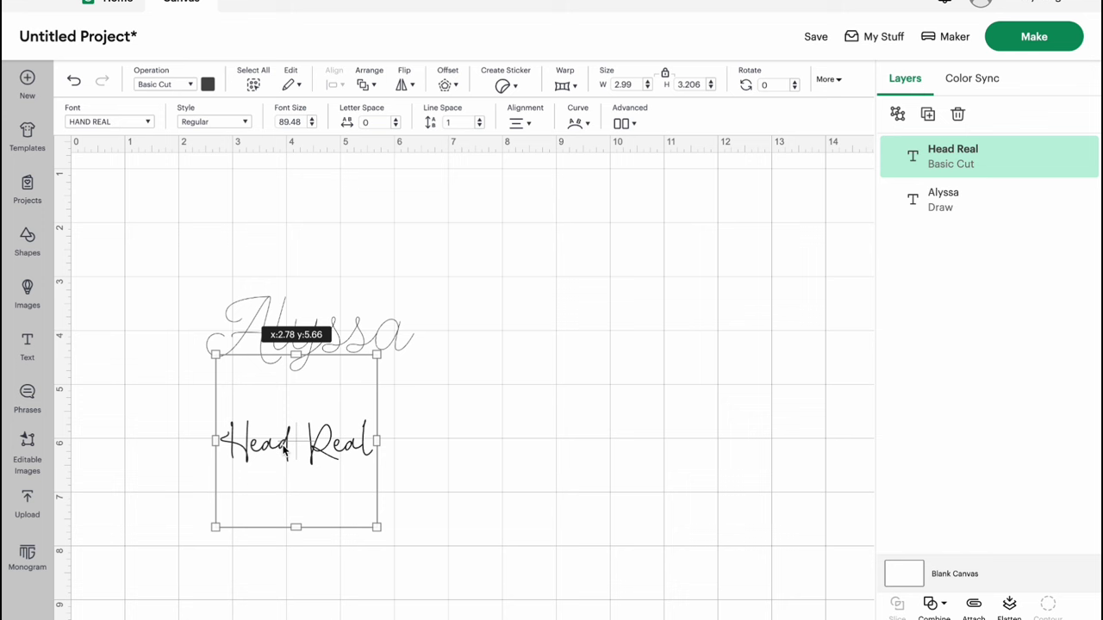
{"action": "left_click", "coordinate": [168, 86]}
{"action": "left_click", "coordinate": [167, 86]}
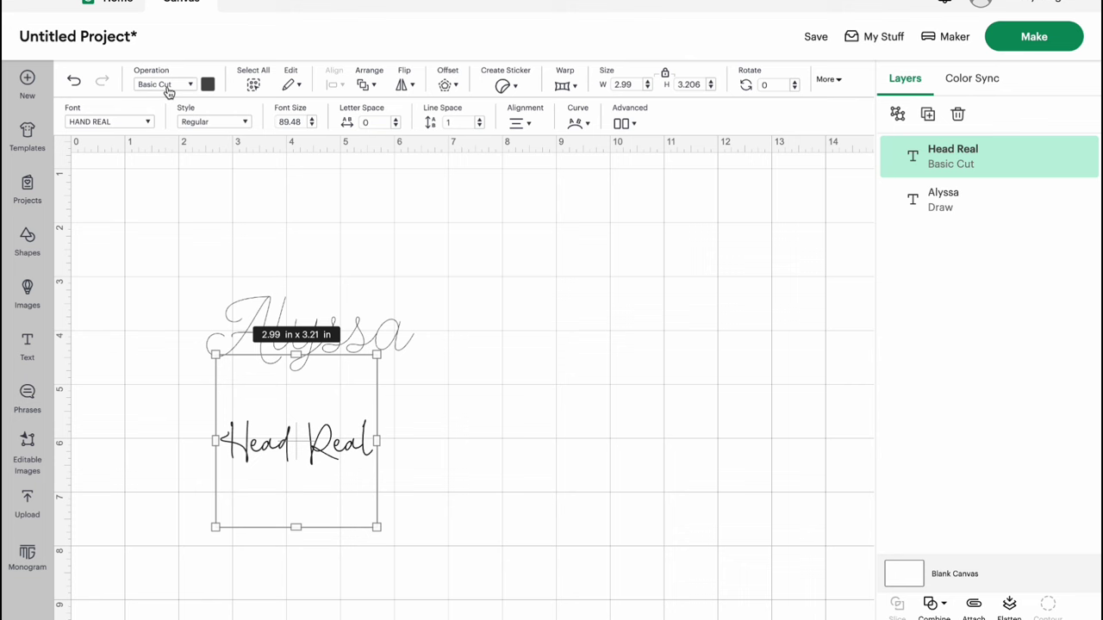
Move Alyssa higher and switch Head Real's operation to Pen
{"action": "left_click", "coordinate": [512, 233]}
{"action": "left_click_drag", "start_coordinate": [370, 359], "coordinate": [355, 303]}
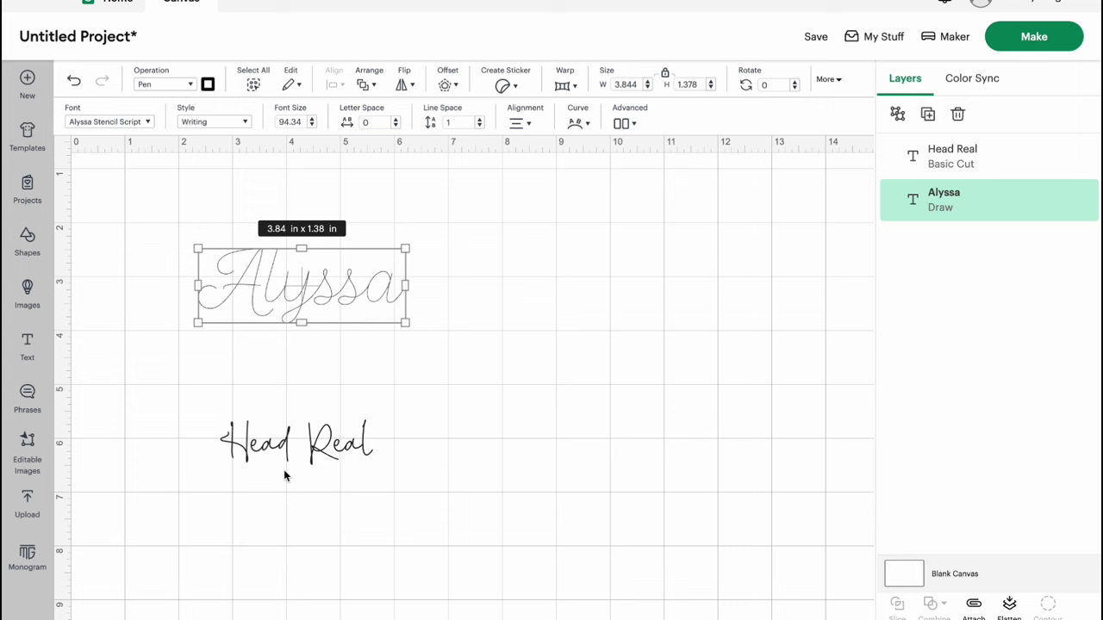
{"action": "left_click", "coordinate": [312, 448]}
{"action": "left_click", "coordinate": [177, 86]}
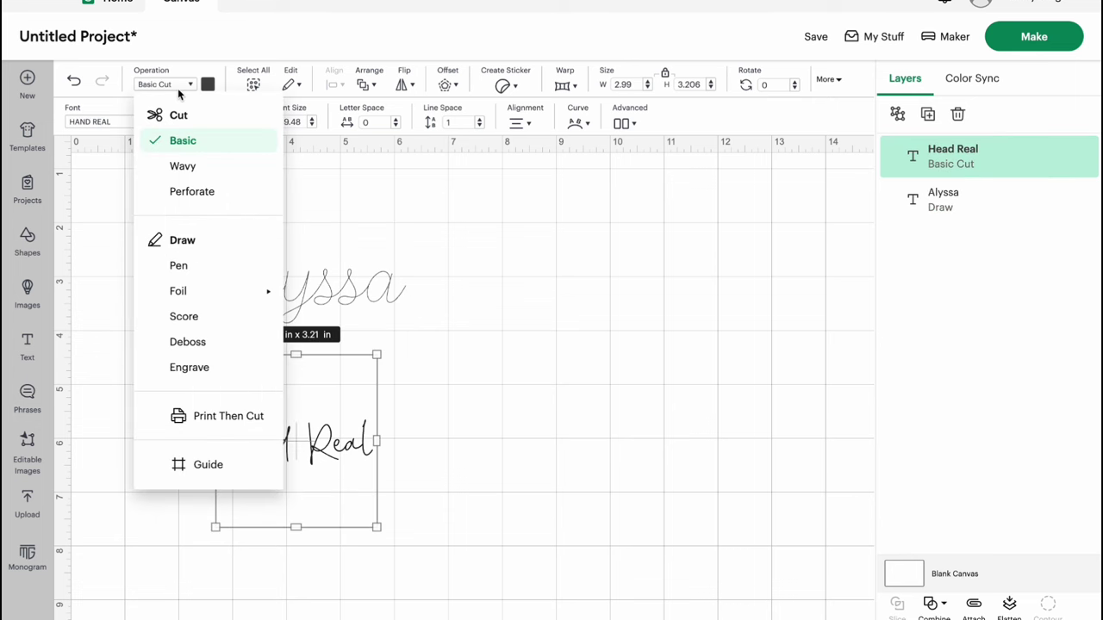
{"action": "left_click", "coordinate": [178, 87]}
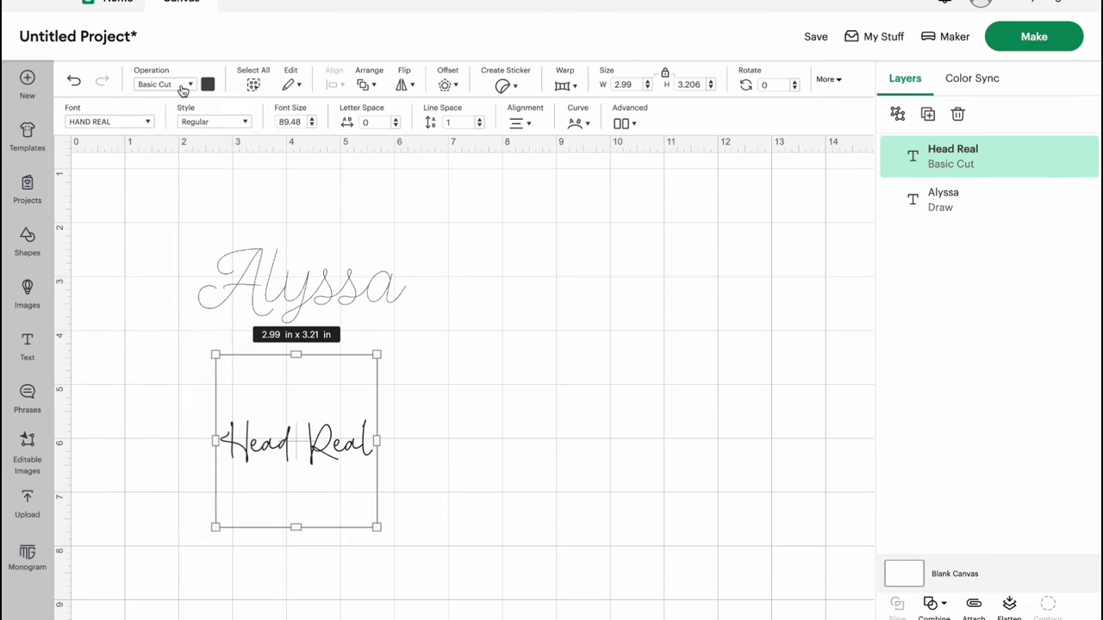
{"action": "left_click", "coordinate": [178, 86]}
{"action": "left_click", "coordinate": [178, 265]}
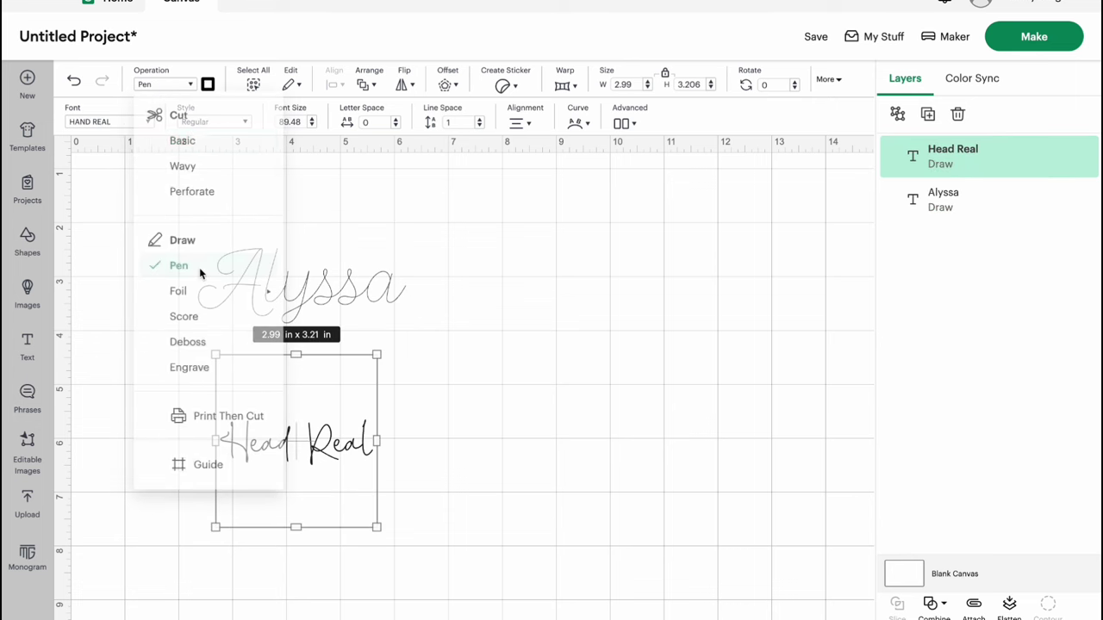
{"action": "left_click", "coordinate": [542, 419]}
Resize Head Real to about 3.15 x 3.38 in and place it under Alyssa
{"action": "left_click", "coordinate": [375, 452]}
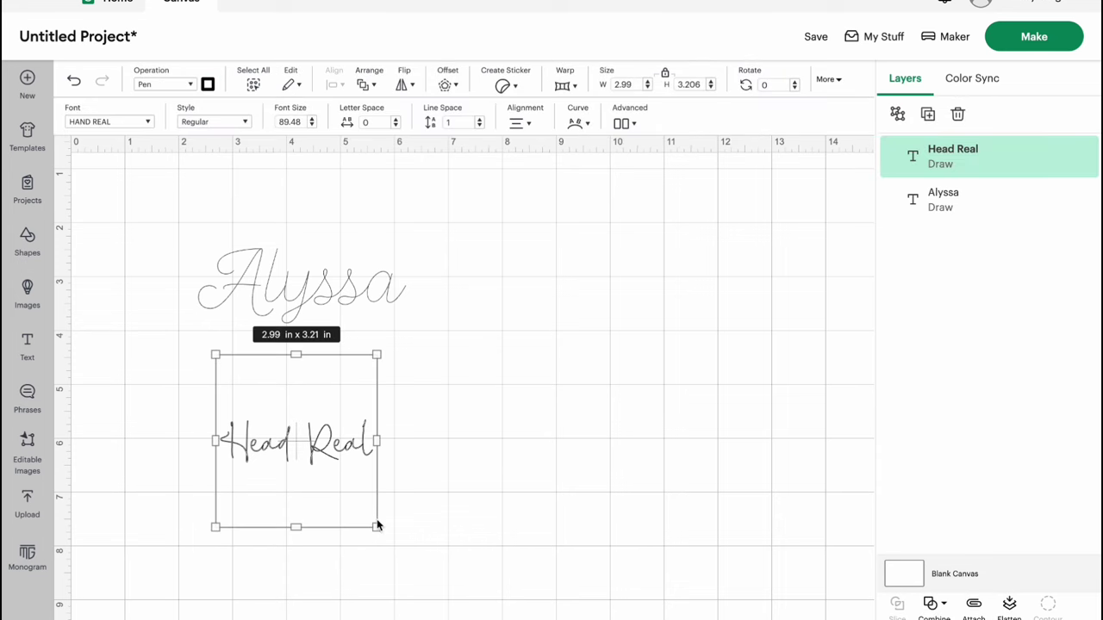
{"action": "left_click_drag", "start_coordinate": [376, 522], "coordinate": [590, 619]}
{"action": "left_click_drag", "start_coordinate": [521, 562], "coordinate": [542, 419]}
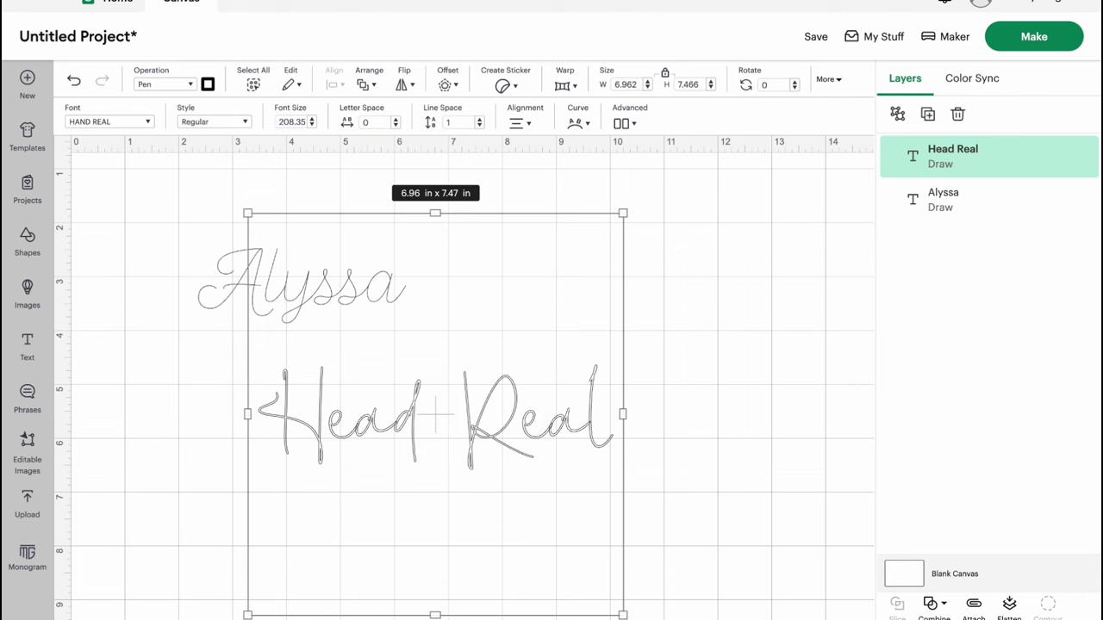
{"action": "left_click_drag", "start_coordinate": [594, 608], "coordinate": [364, 394]}
{"action": "left_click_drag", "start_coordinate": [370, 304], "coordinate": [335, 344]}
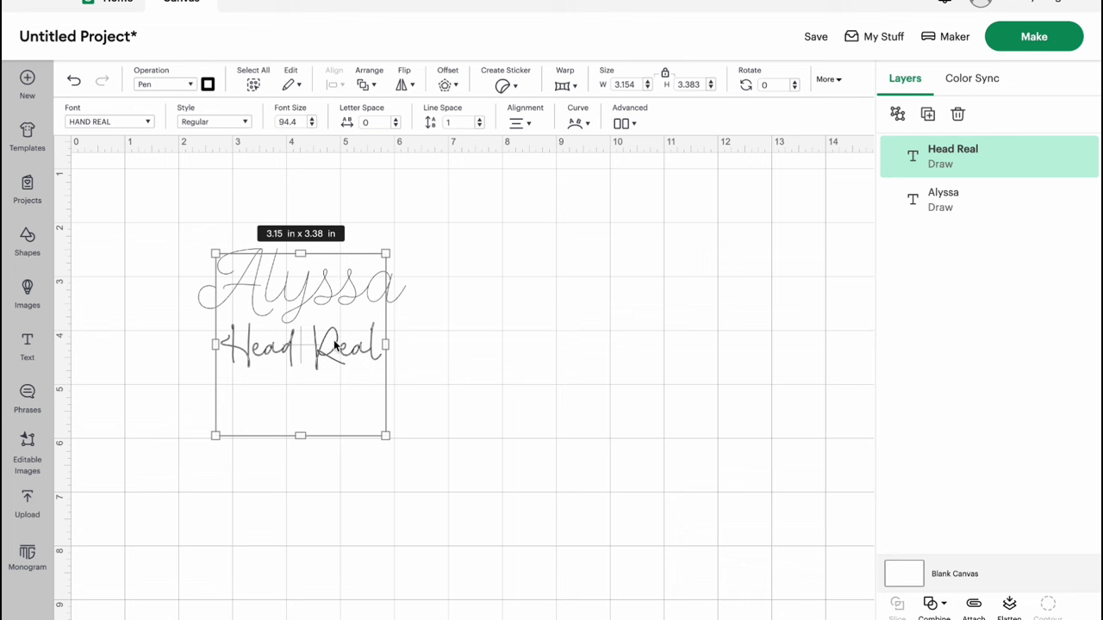
Try a Glitter Gel (0.8mm) pen in violet for Head Real
{"action": "left_click", "coordinate": [438, 395]}
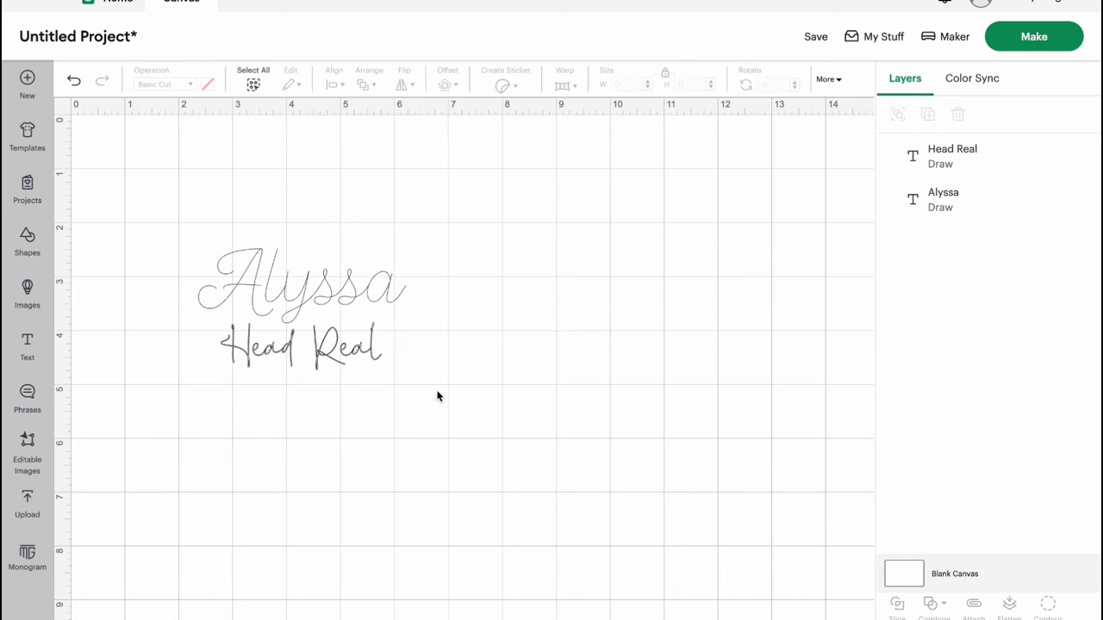
{"action": "left_click", "coordinate": [330, 324]}
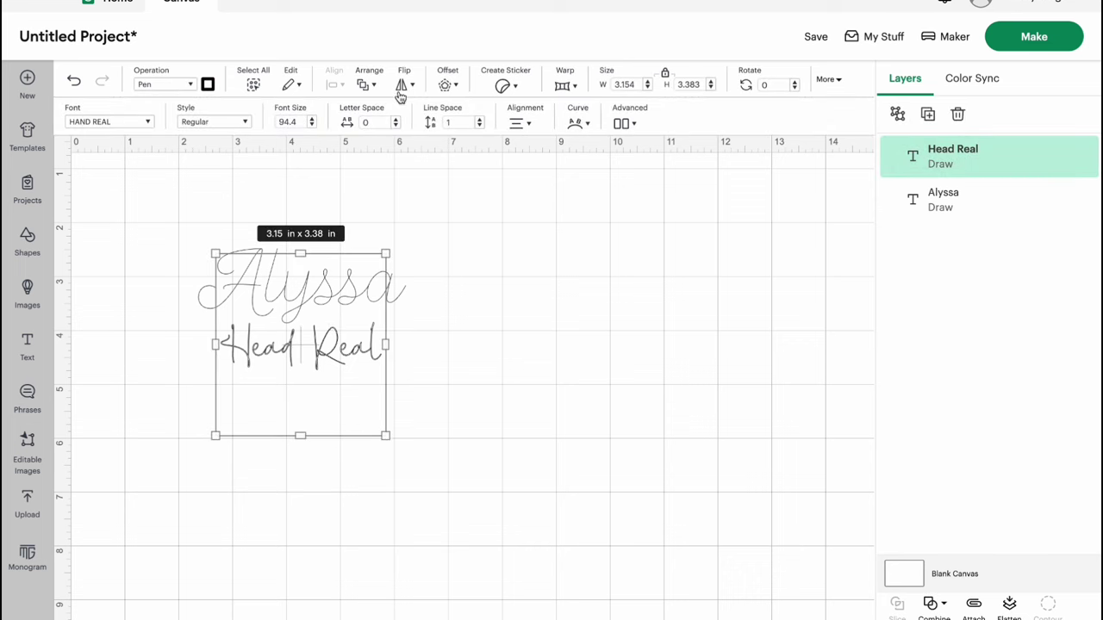
{"action": "left_click", "coordinate": [207, 85]}
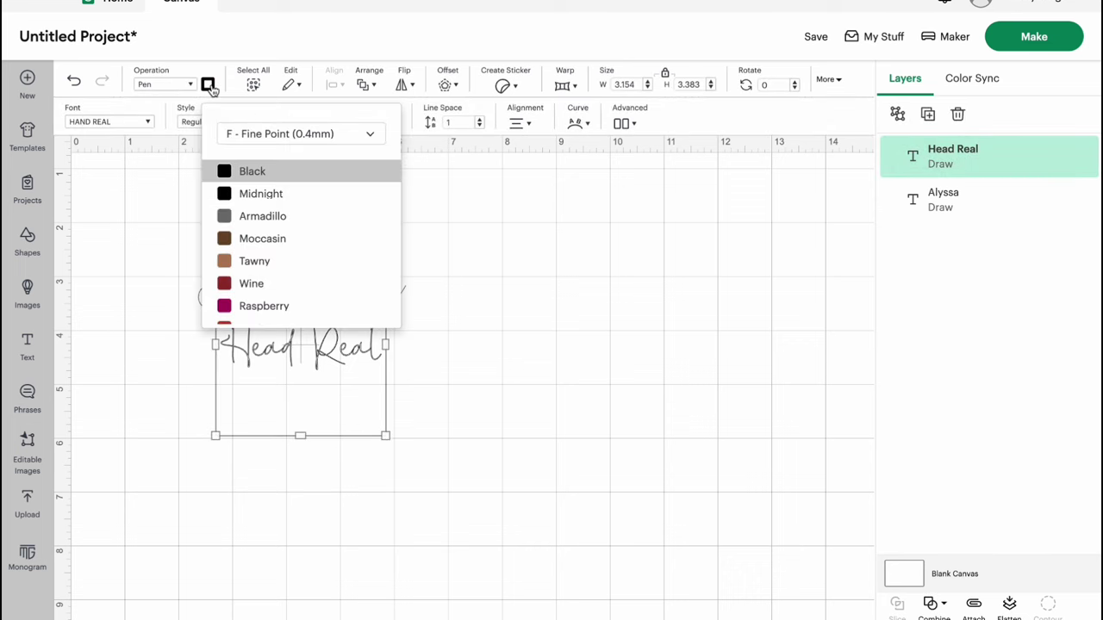
{"action": "left_click", "coordinate": [257, 136]}
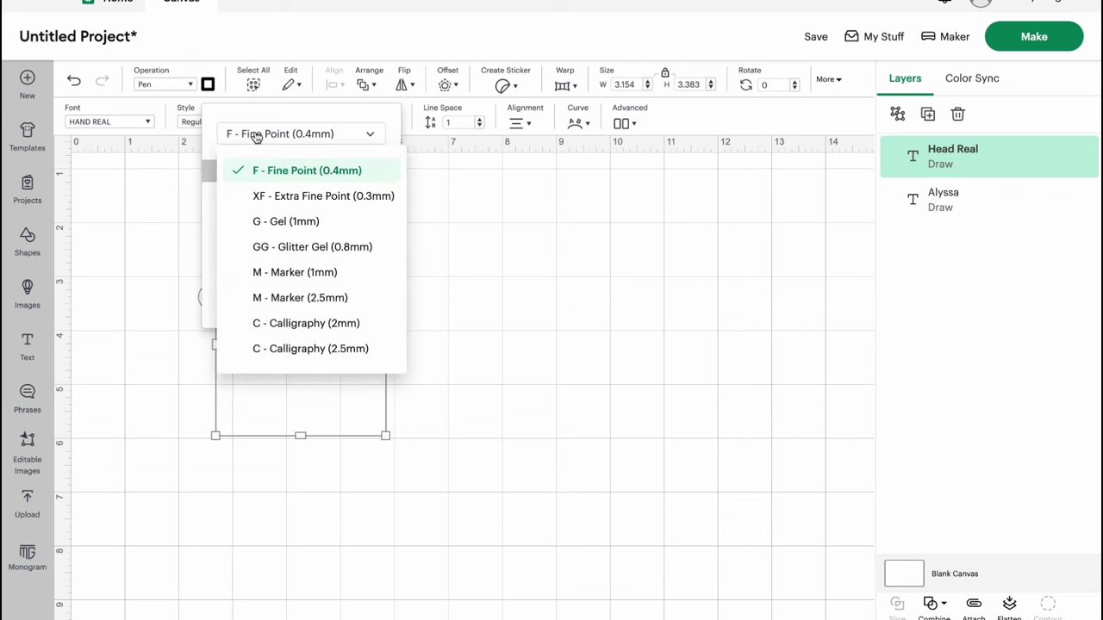
{"action": "left_click", "coordinate": [206, 82]}
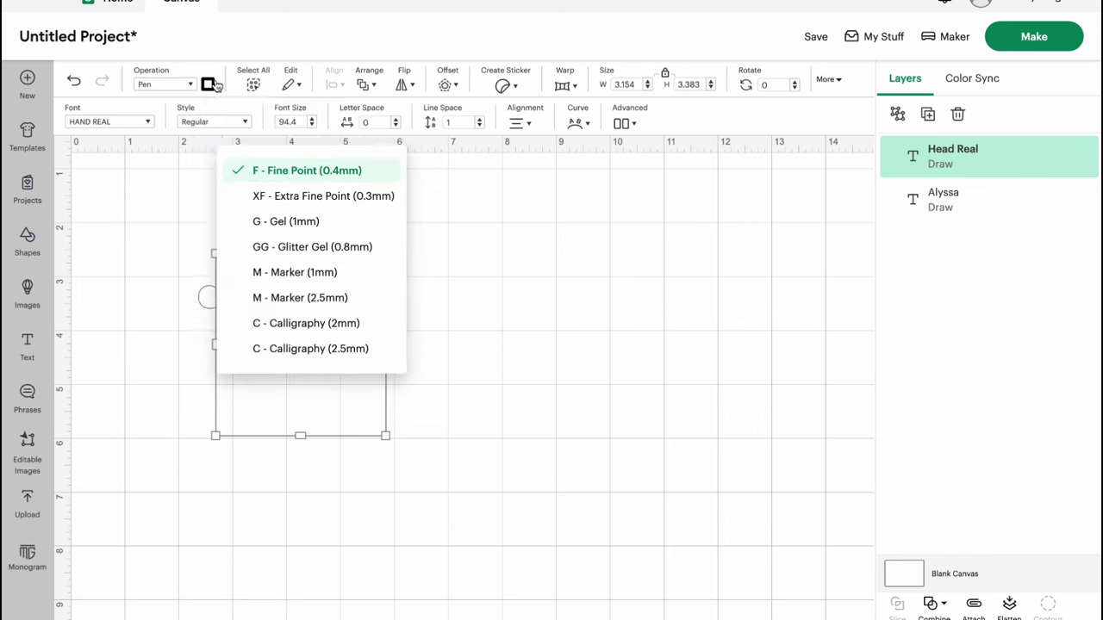
{"action": "left_click", "coordinate": [209, 85]}
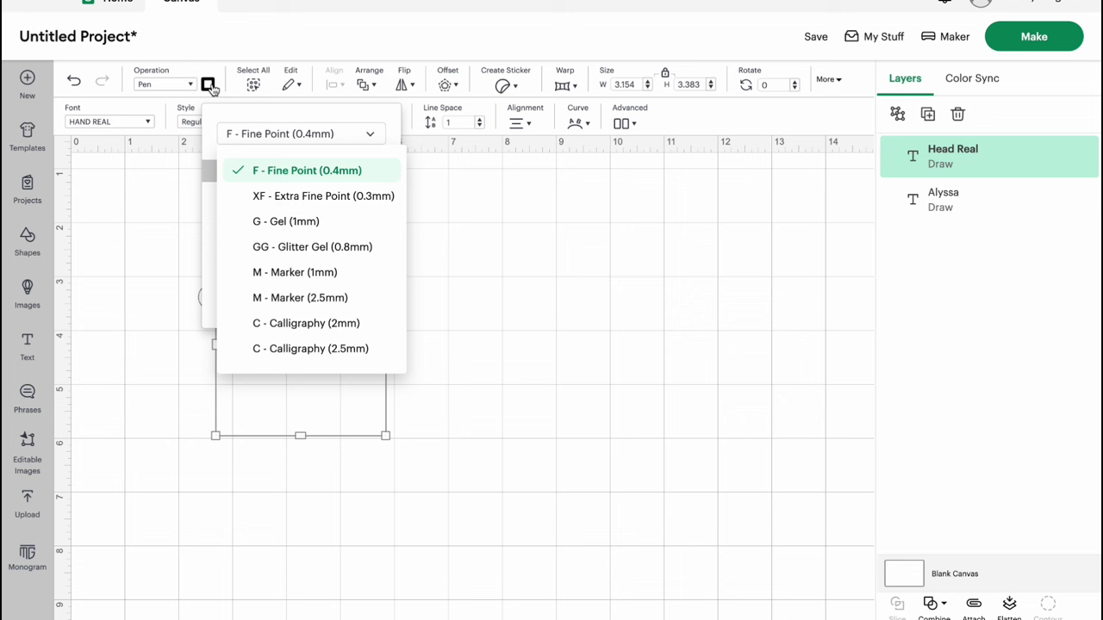
{"action": "left_click", "coordinate": [256, 133]}
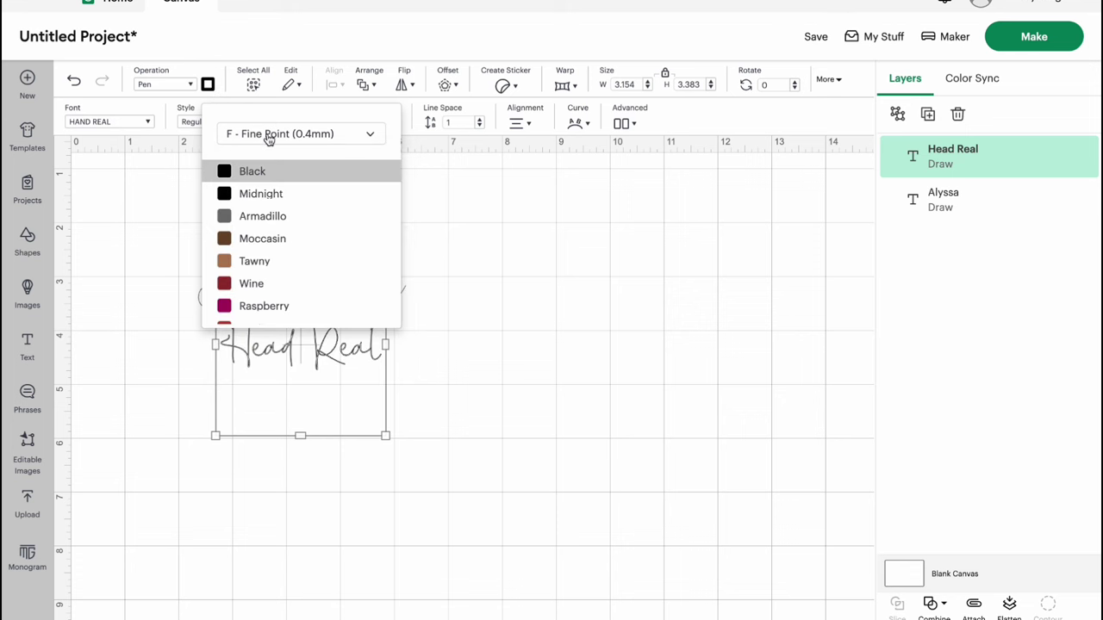
{"action": "left_click", "coordinate": [269, 136]}
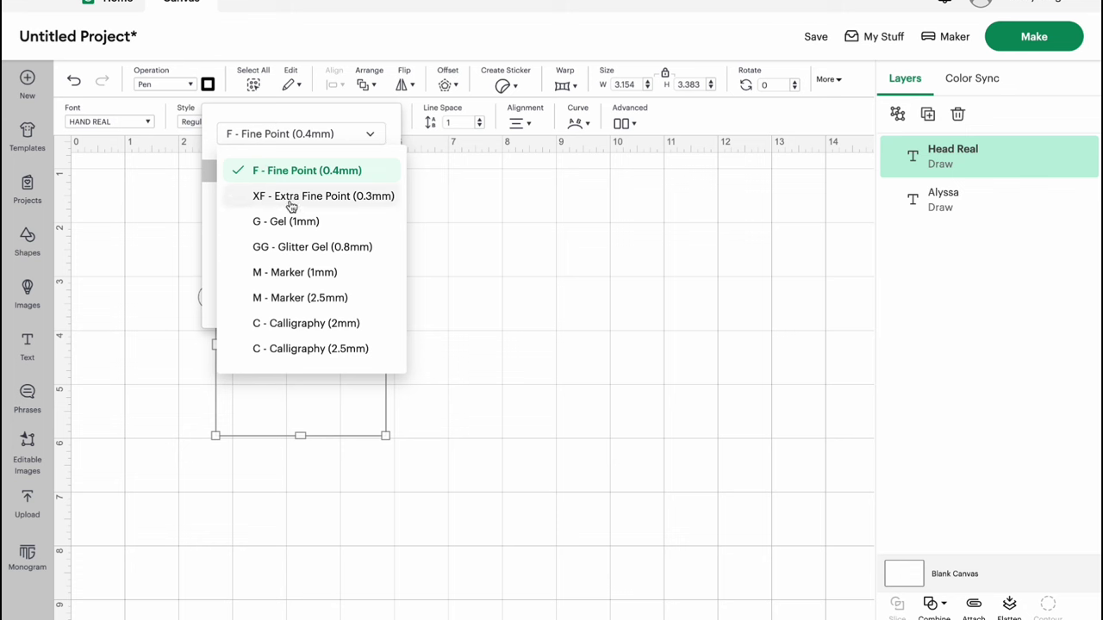
{"action": "left_click", "coordinate": [294, 250]}
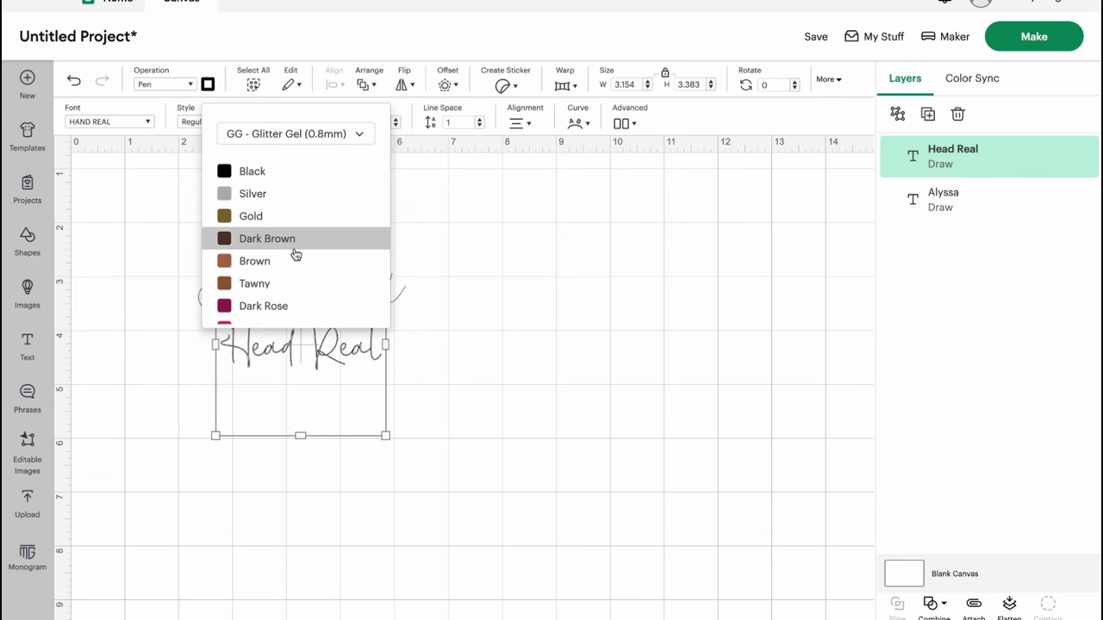
{"action": "scroll", "coordinate": [288, 214], "scroll_direction": "down", "scroll_amount": 6}
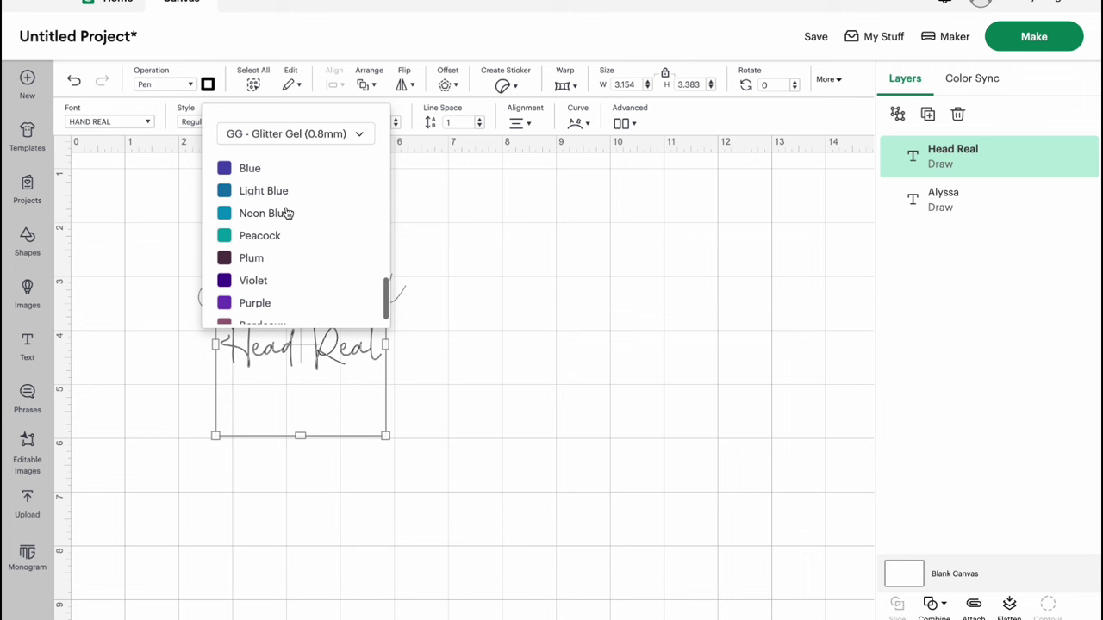
{"action": "left_click", "coordinate": [273, 272]}
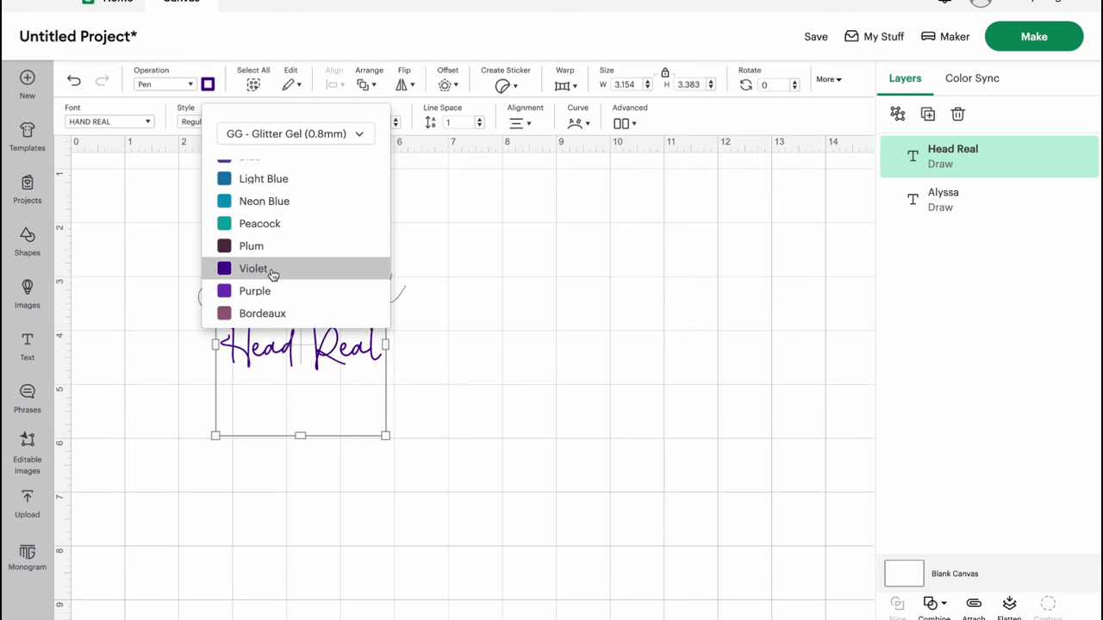
Switch Head Real's pen to Gel (1mm) in Aqua
{"action": "left_click", "coordinate": [311, 136]}
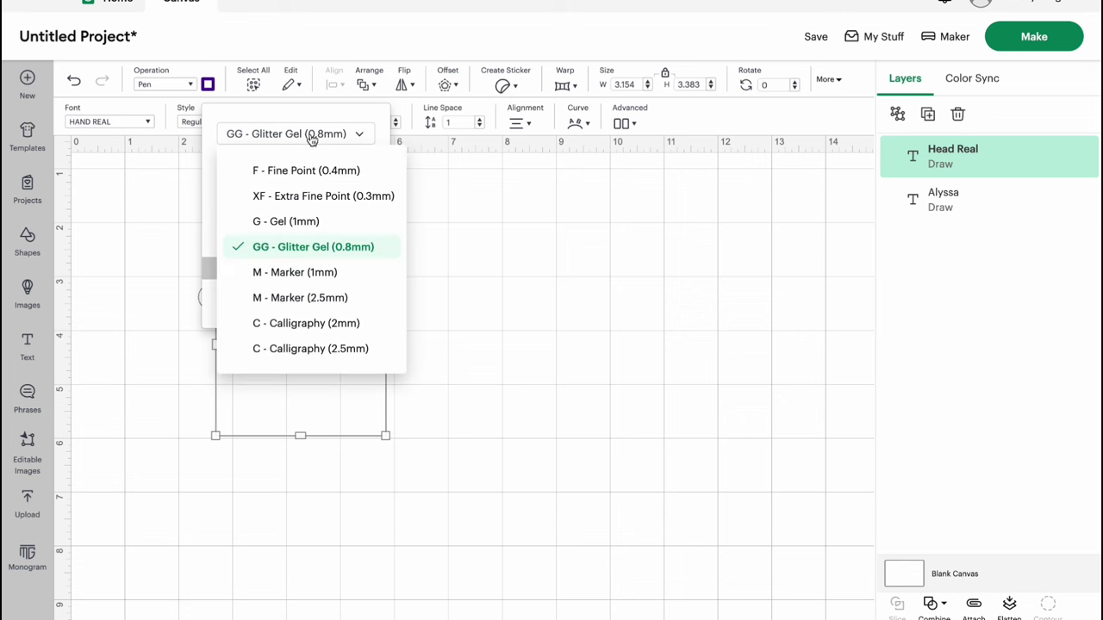
{"action": "left_click", "coordinate": [298, 222]}
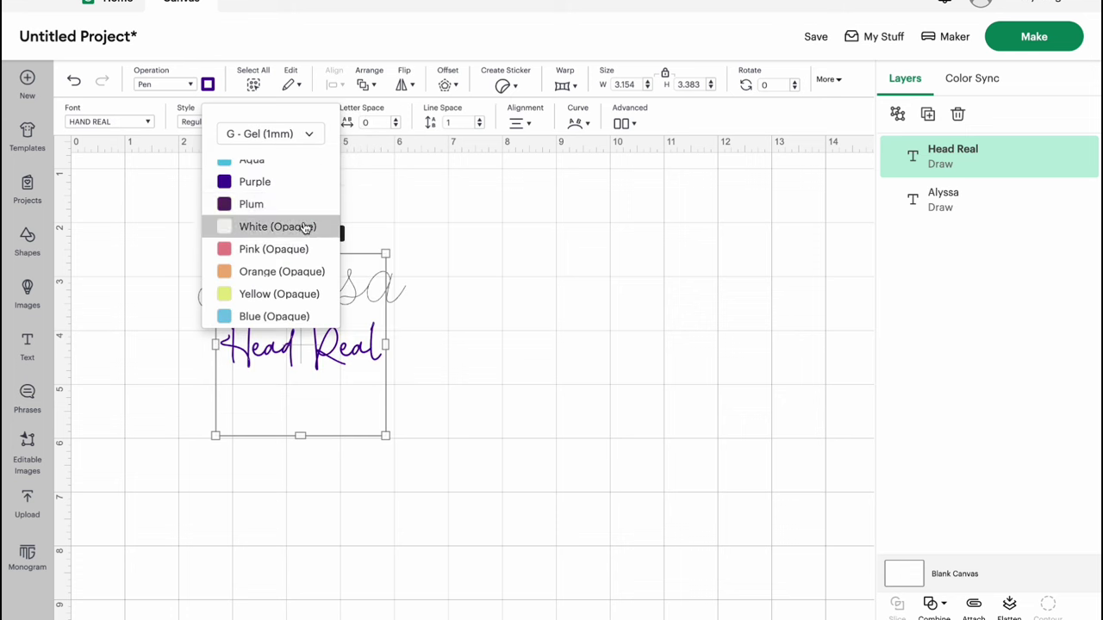
{"action": "scroll", "coordinate": [285, 219], "scroll_direction": "up", "scroll_amount": 8}
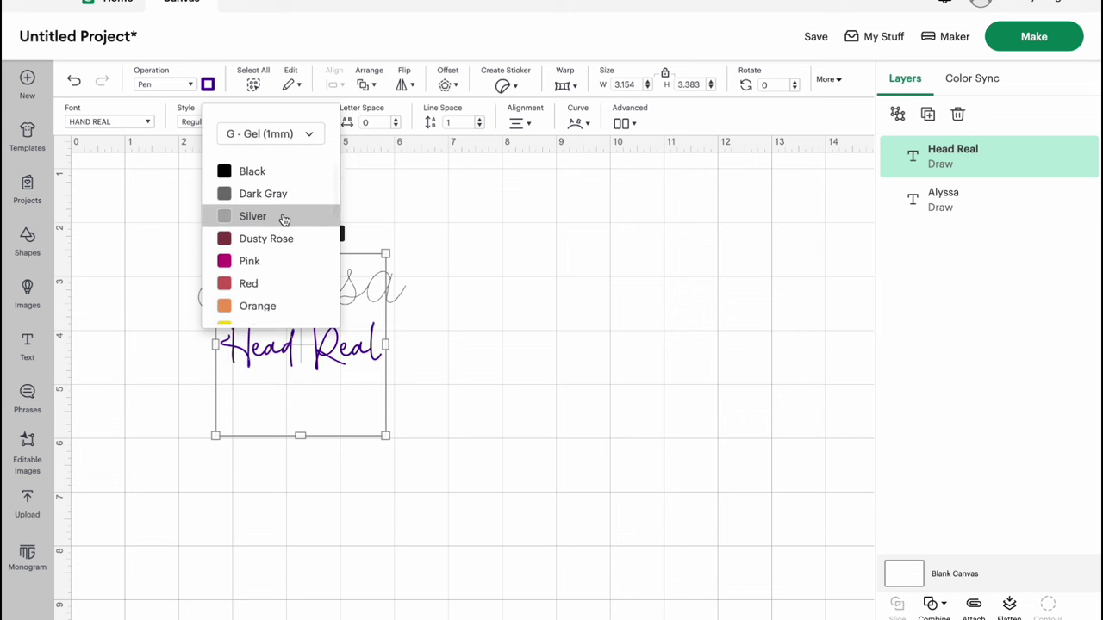
{"action": "scroll", "coordinate": [284, 219], "scroll_direction": "down", "scroll_amount": 8}
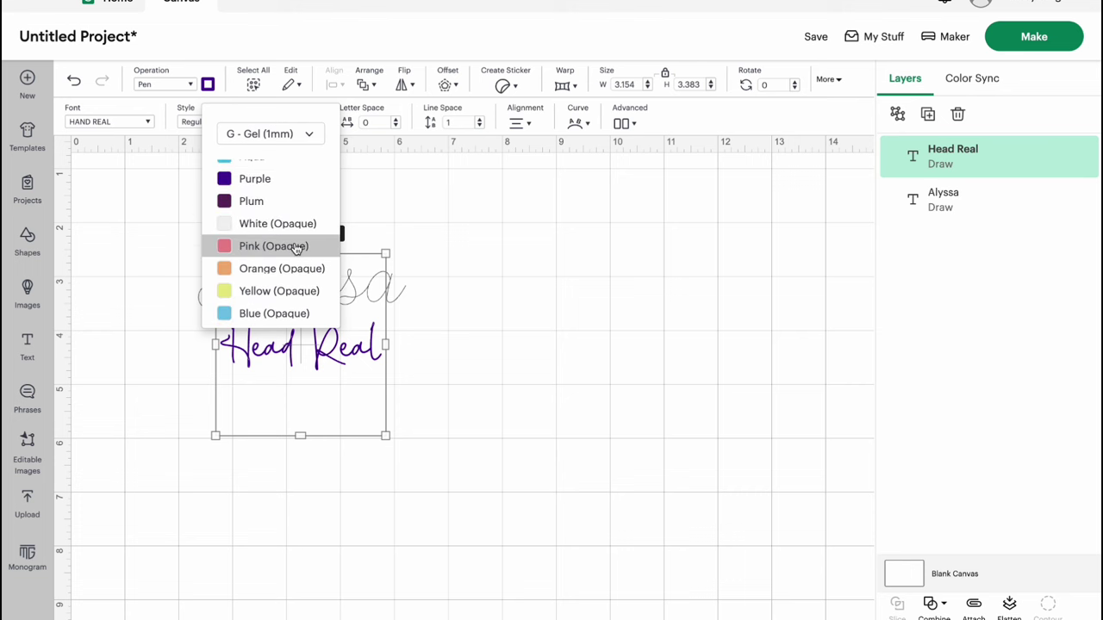
{"action": "scroll", "coordinate": [296, 247], "scroll_direction": "up", "scroll_amount": 10}
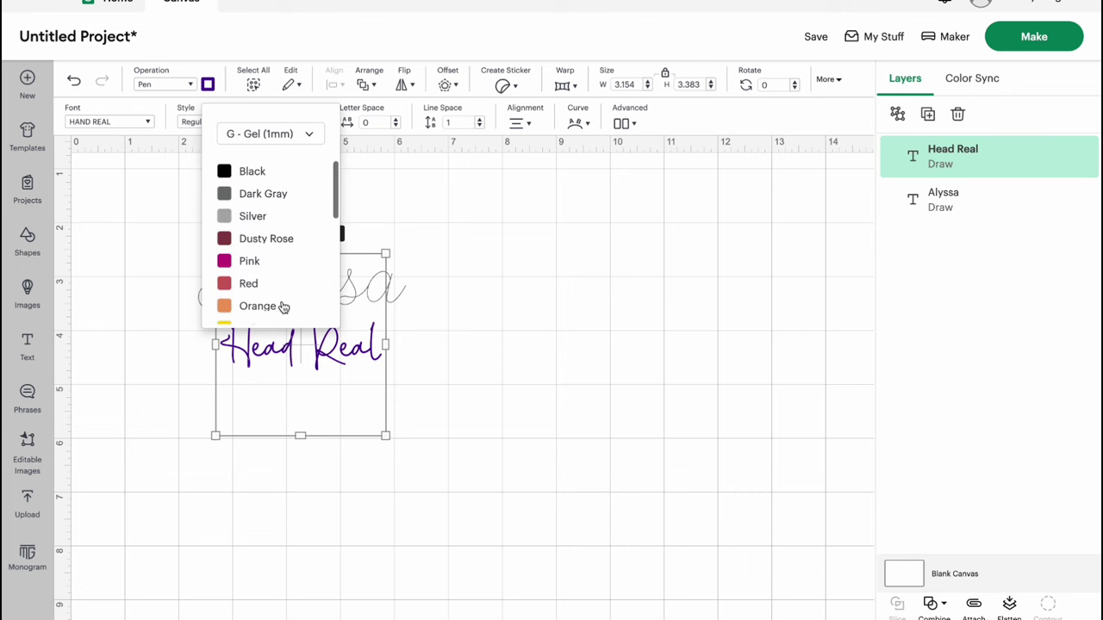
{"action": "scroll", "coordinate": [289, 228], "scroll_direction": "down", "scroll_amount": 8}
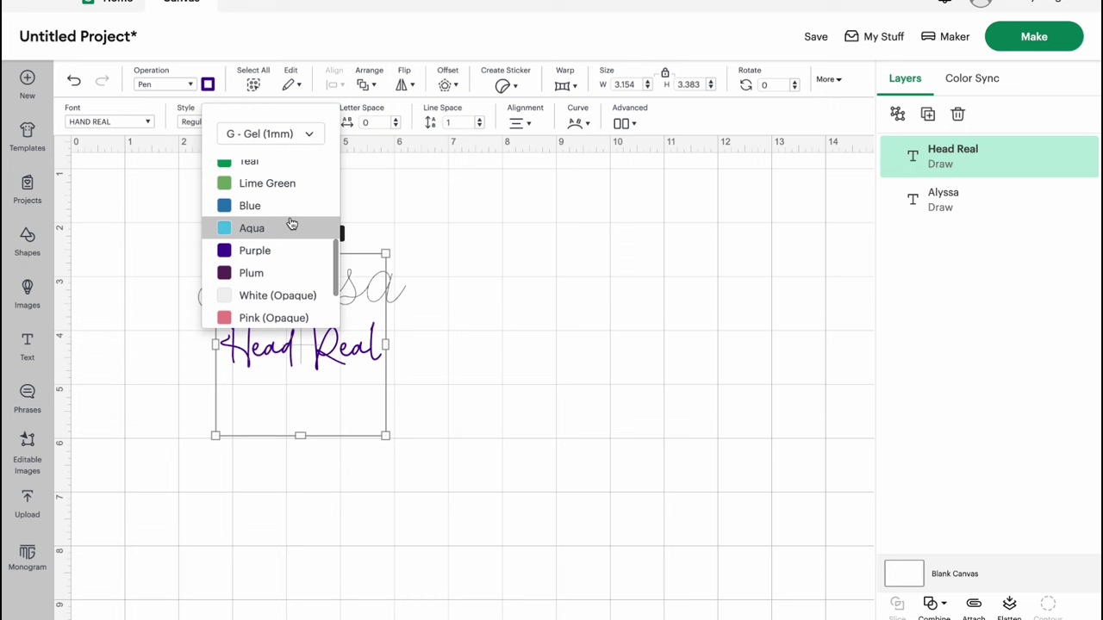
{"action": "left_click", "coordinate": [291, 224]}
Preview Head Real's aqua pen colour by deselecting and reselecting it
{"action": "left_click", "coordinate": [426, 352]}
{"action": "left_click", "coordinate": [355, 347]}
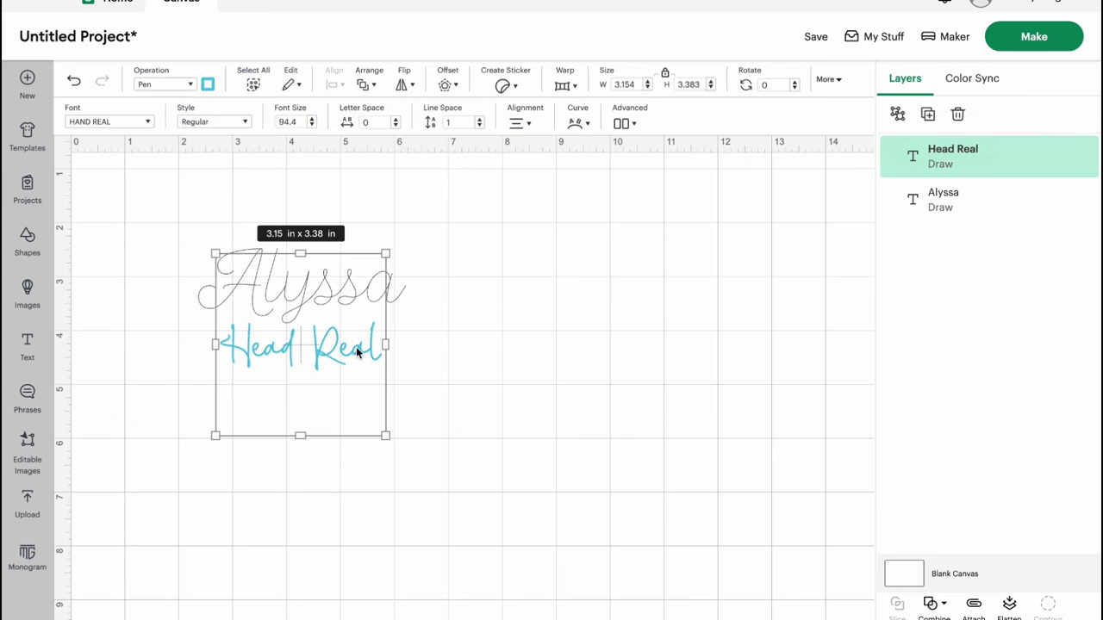
{"action": "left_click", "coordinate": [477, 344]}
{"action": "left_click", "coordinate": [268, 347]}
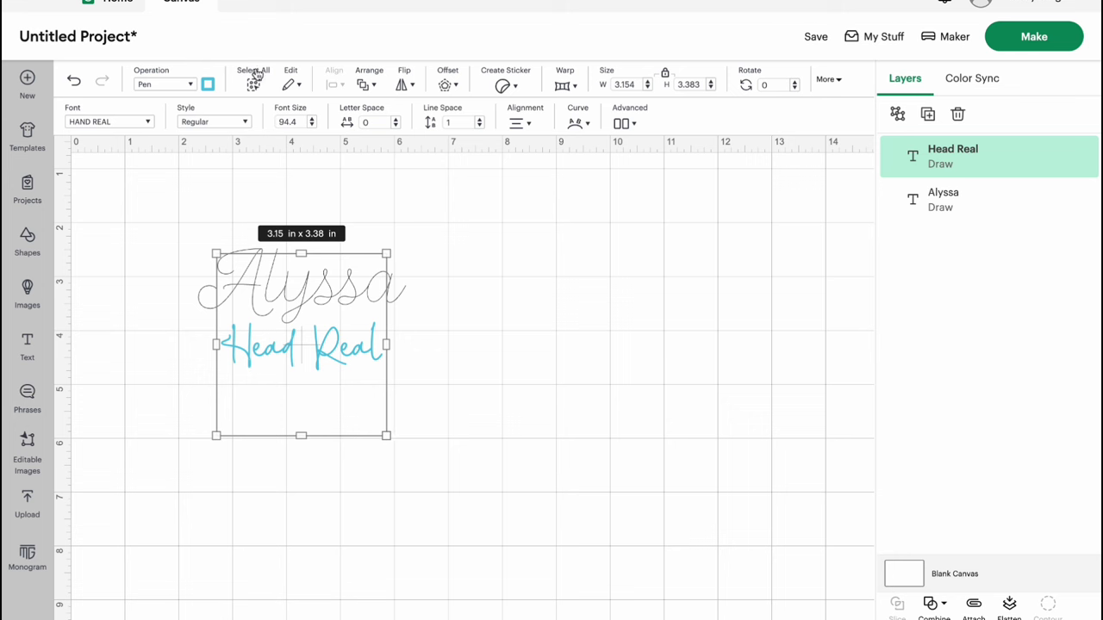
{"action": "left_click", "coordinate": [208, 86]}
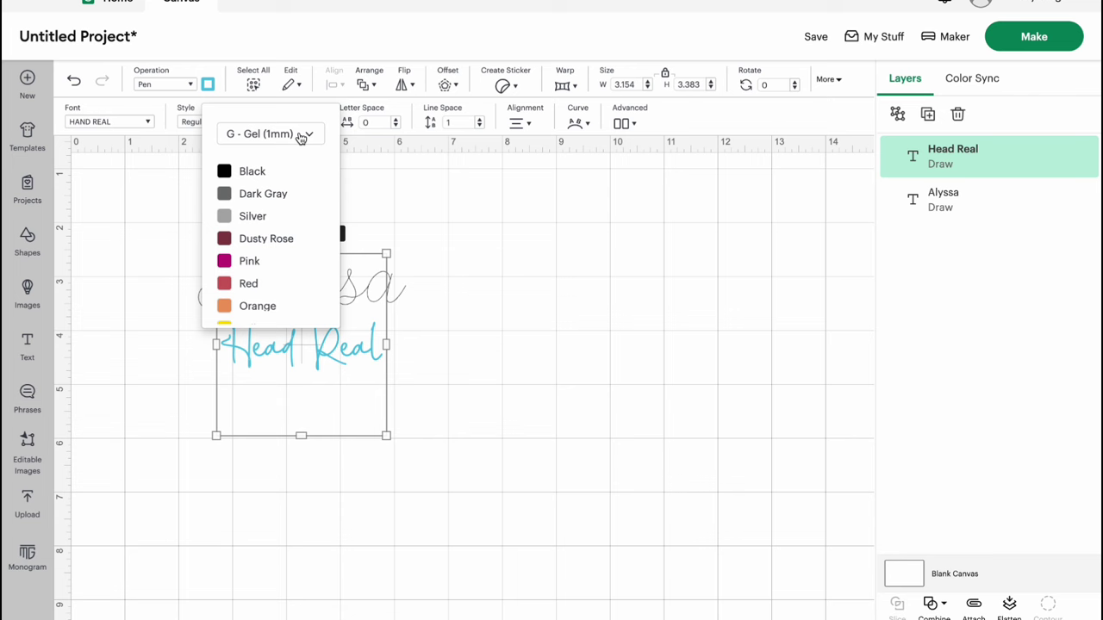
{"action": "left_click", "coordinate": [523, 254]}
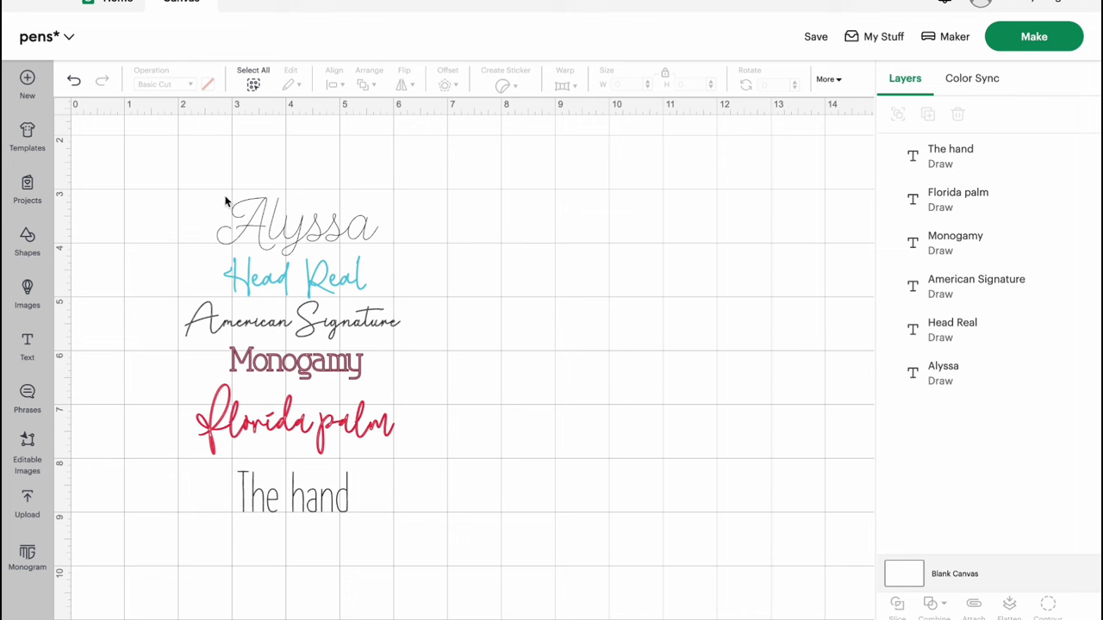
{"action": "left_click", "coordinate": [325, 441]}
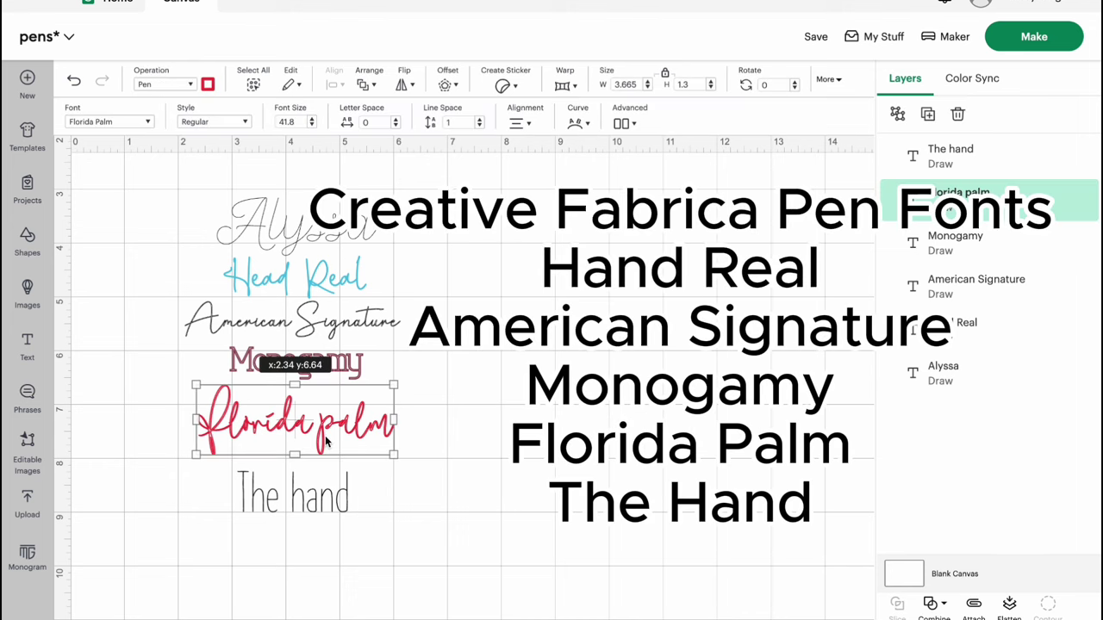
{"action": "left_click", "coordinate": [343, 289]}
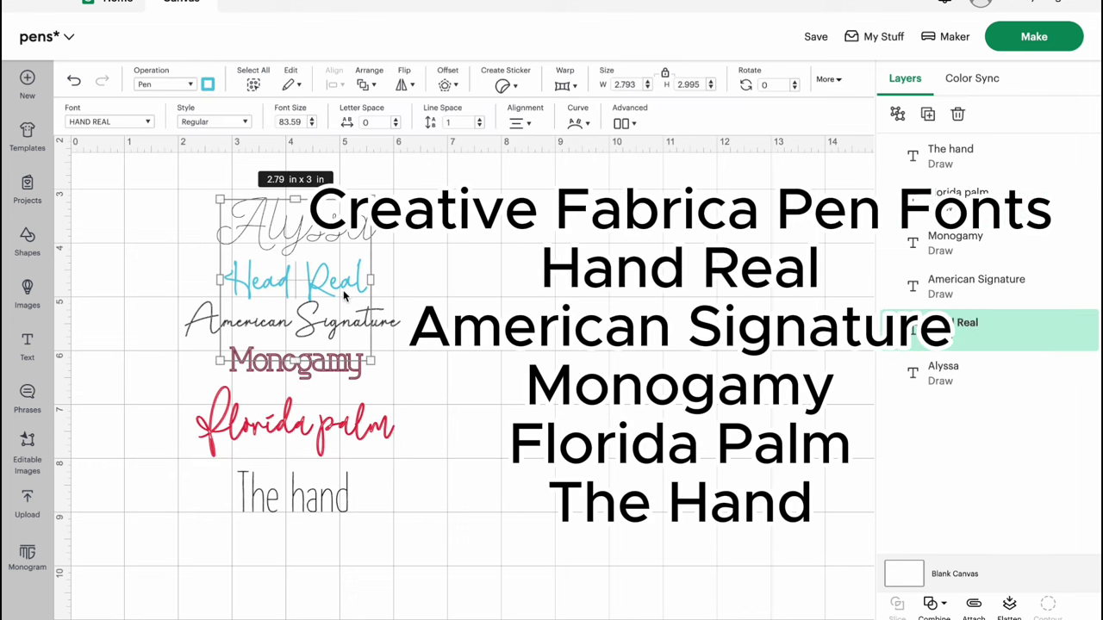
{"action": "left_click", "coordinate": [387, 320]}
{"action": "left_click", "coordinate": [328, 368]}
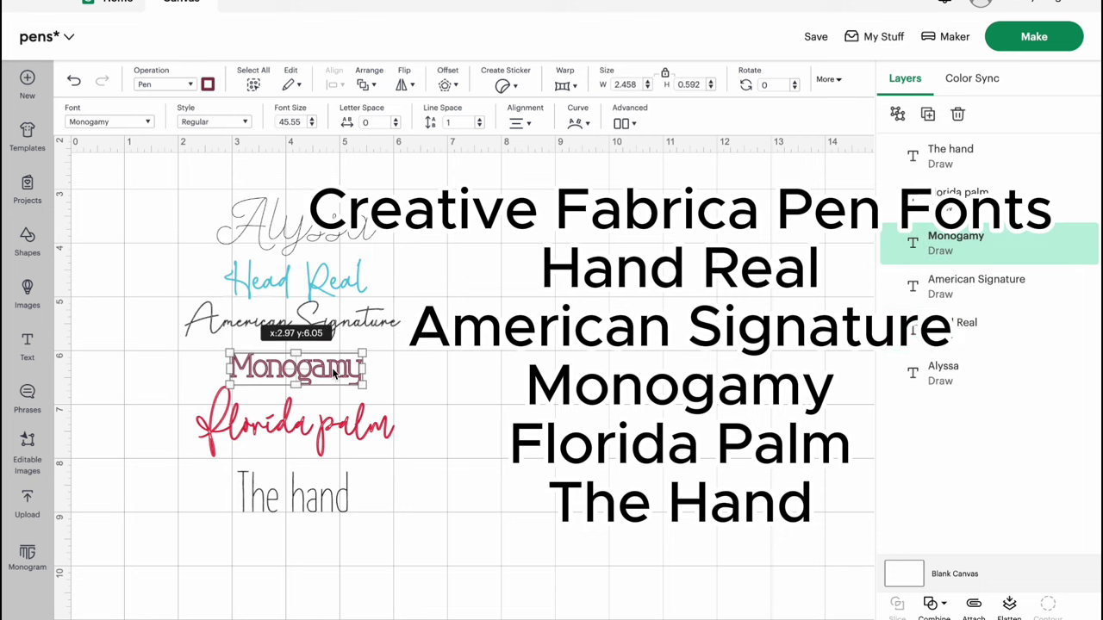
{"action": "left_click", "coordinate": [343, 431]}
{"action": "left_click", "coordinate": [353, 493]}
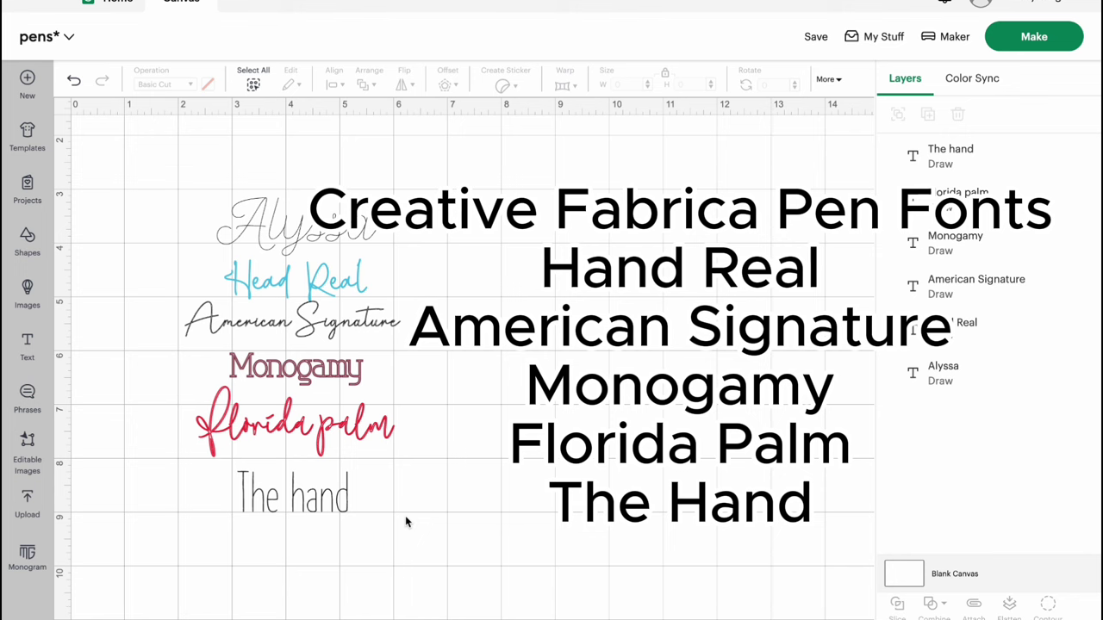
Add a square, send it beneath all text layers, and colour it white
{"action": "left_click", "coordinate": [36, 245]}
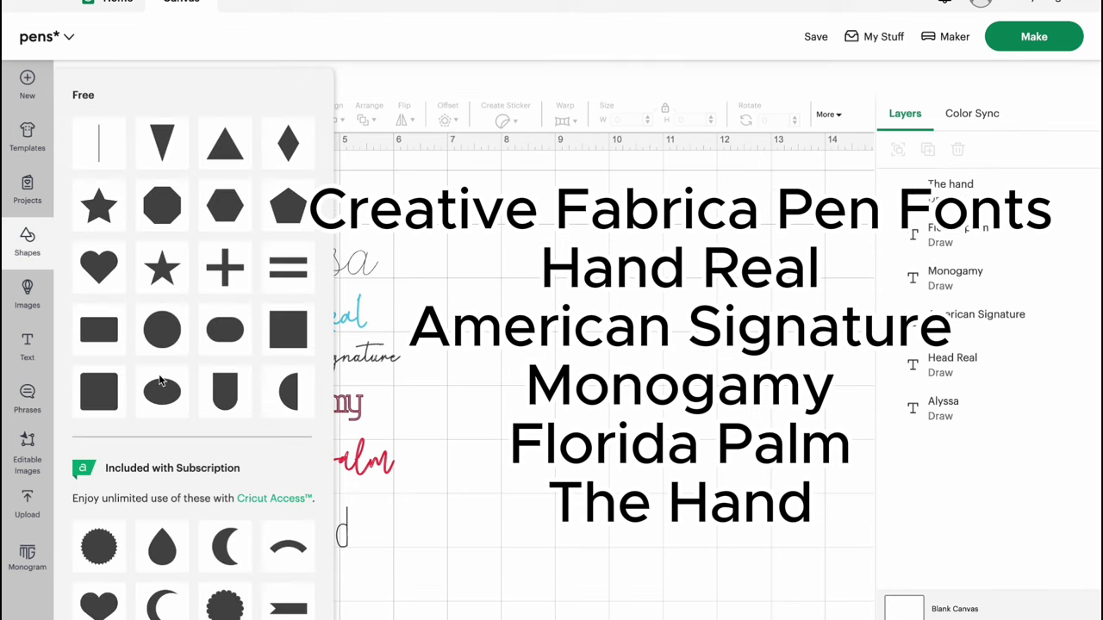
{"action": "left_click", "coordinate": [307, 345]}
{"action": "left_click_drag", "start_coordinate": [200, 248], "coordinate": [329, 373]}
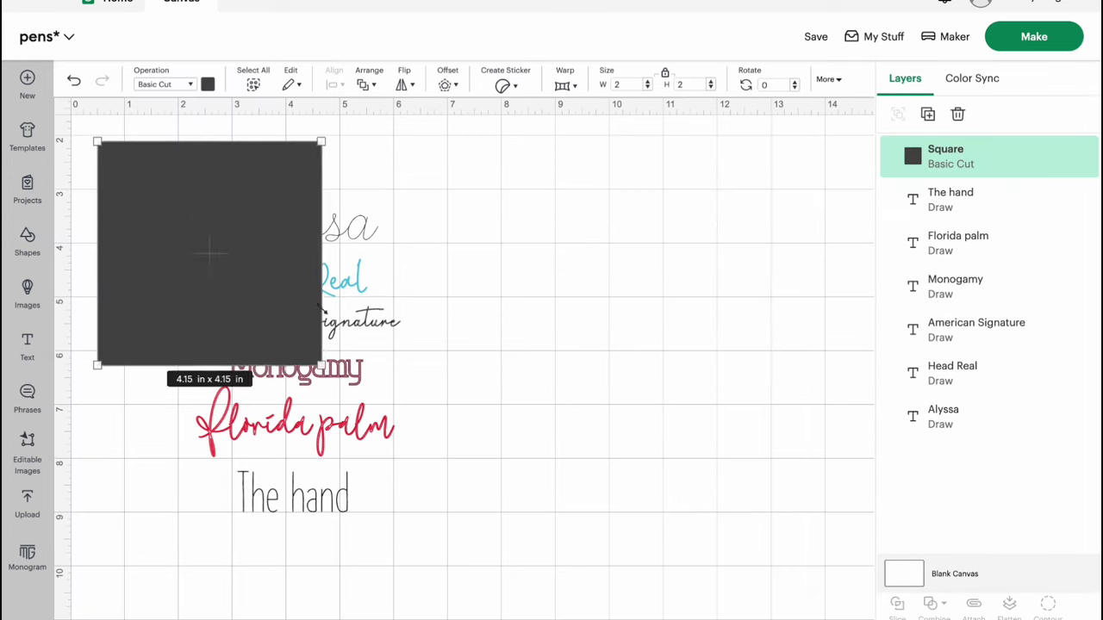
{"action": "left_click_drag", "start_coordinate": [193, 273], "coordinate": [498, 336]}
{"action": "left_click_drag", "start_coordinate": [916, 178], "coordinate": [928, 518]}
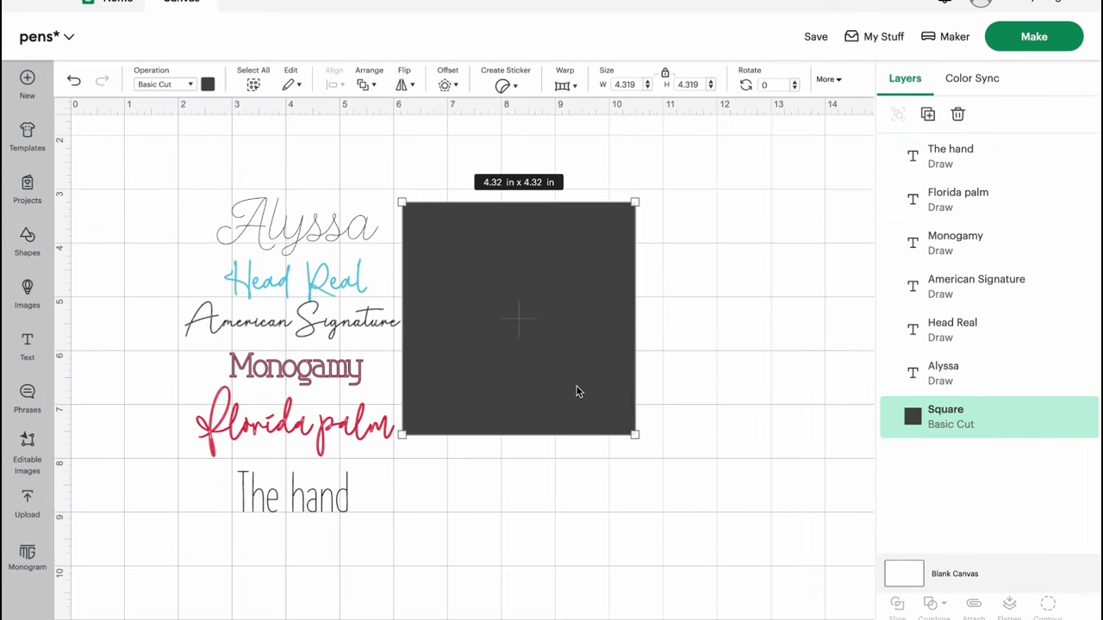
{"action": "left_click", "coordinate": [208, 83]}
{"action": "left_click", "coordinate": [226, 231]}
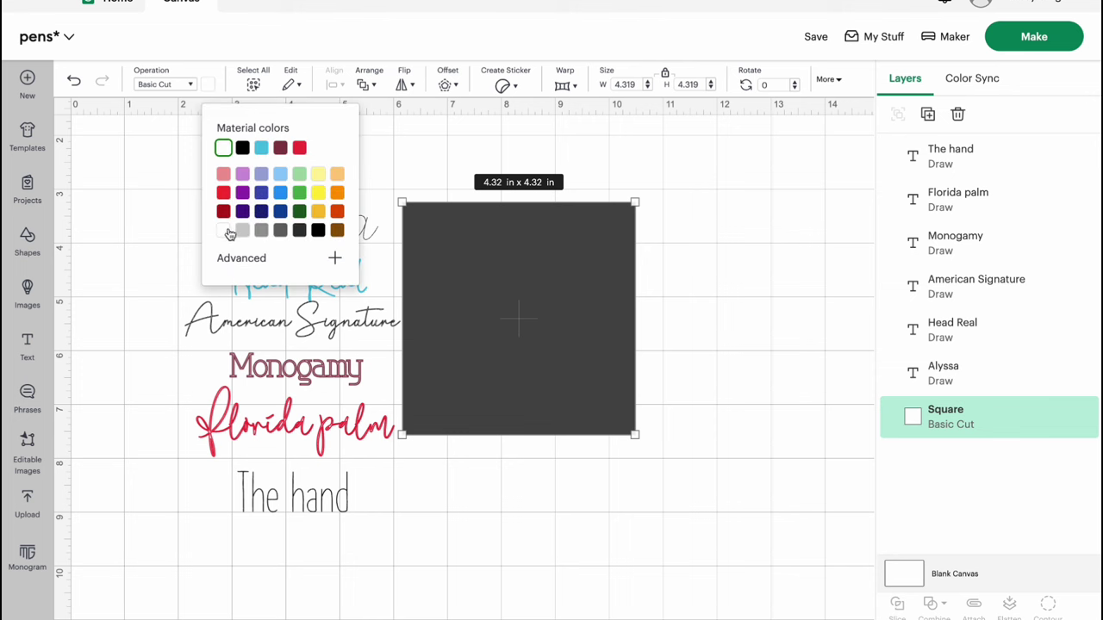
{"action": "left_click", "coordinate": [616, 565]}
Set the white square's width to 6 inches
{"action": "left_click_drag", "start_coordinate": [617, 432], "coordinate": [645, 435]}
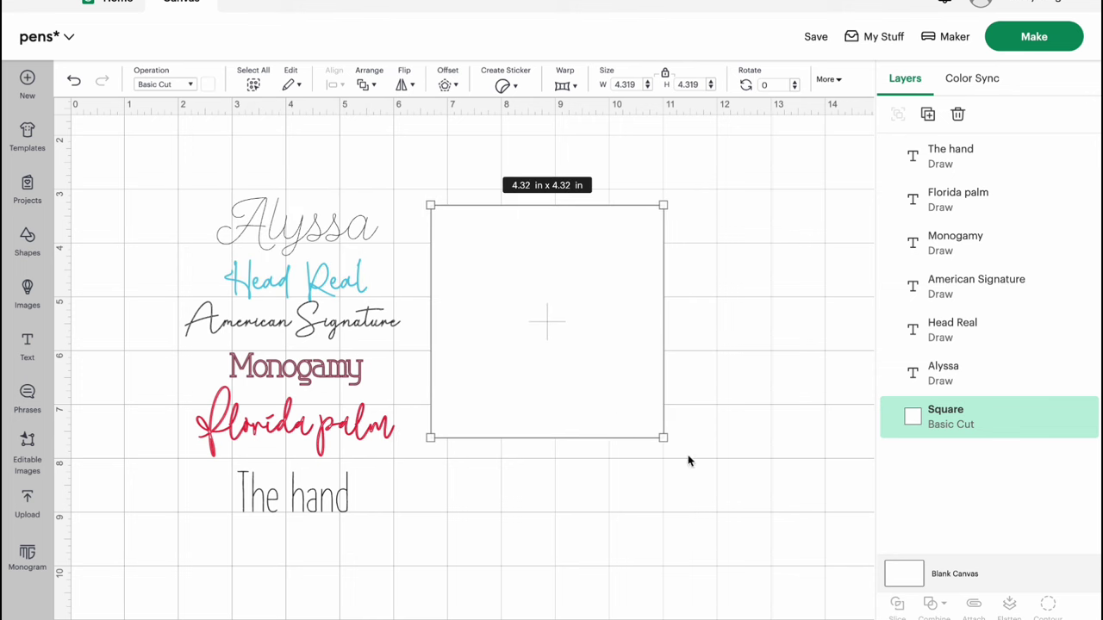
{"action": "double_click", "coordinate": [625, 84]}
{"action": "type", "text": "6"}
{"action": "key", "text": "Tab"}
Arrange Alyssa, Head Real, American Signature, Monogamy and Florida palm inside the square
{"action": "left_click_drag", "start_coordinate": [276, 225], "coordinate": [570, 248]}
{"action": "left_click_drag", "start_coordinate": [309, 270], "coordinate": [522, 300]}
{"action": "left_click_drag", "start_coordinate": [371, 327], "coordinate": [698, 357]}
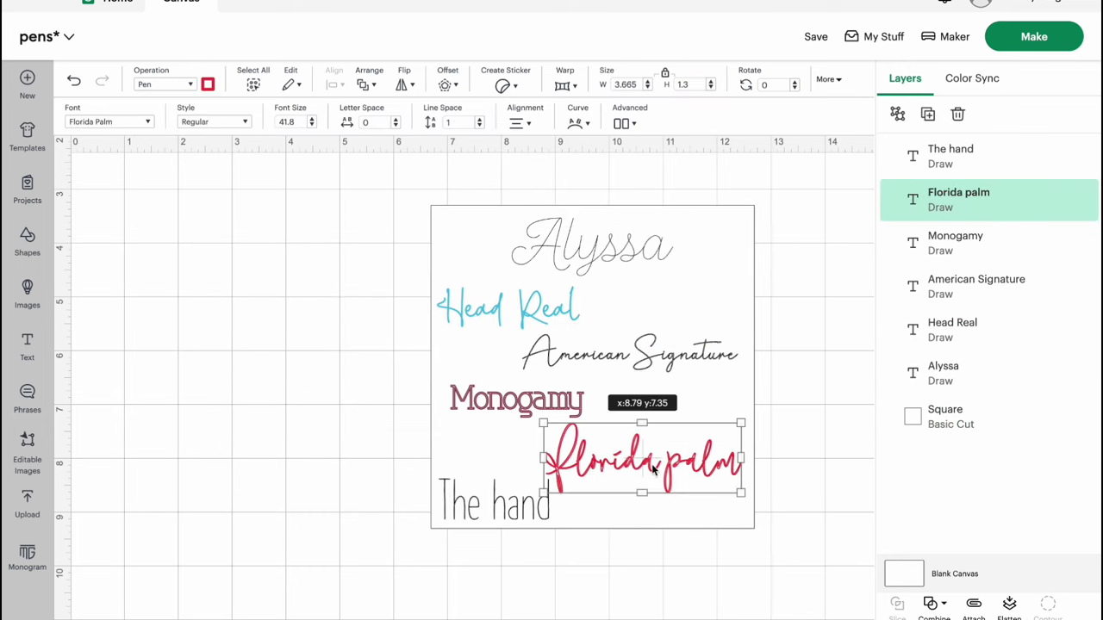
{"action": "left_click_drag", "start_coordinate": [646, 456], "coordinate": [656, 471]}
Select all six texts with the square and attach them as one 6 x 6 in group
{"action": "left_click", "coordinate": [653, 579]}
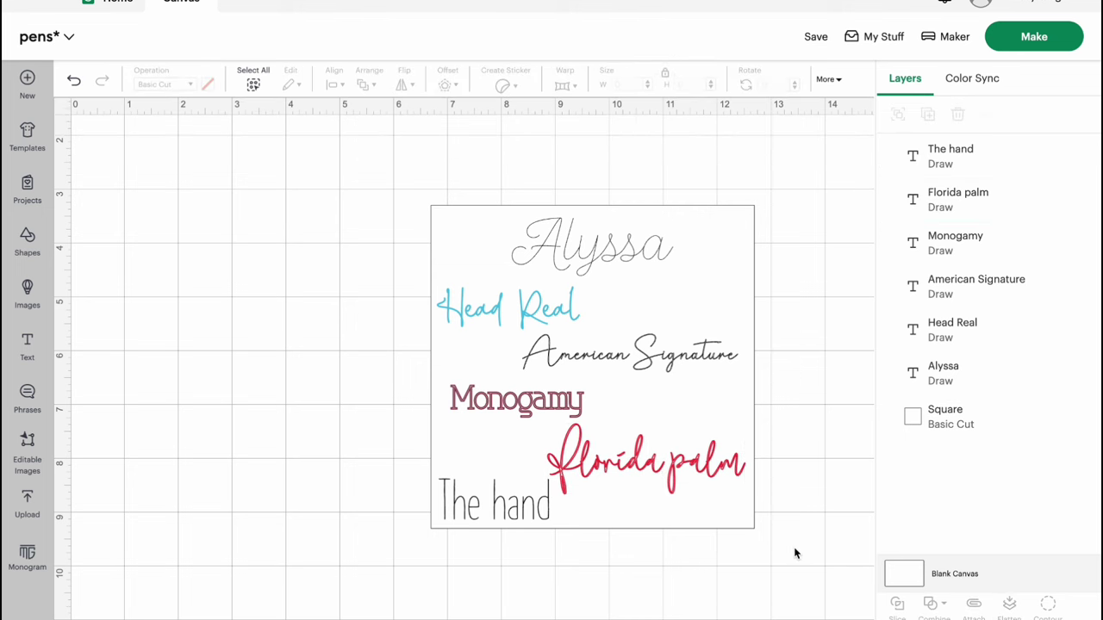
{"action": "left_click_drag", "start_coordinate": [795, 553], "coordinate": [320, 170]}
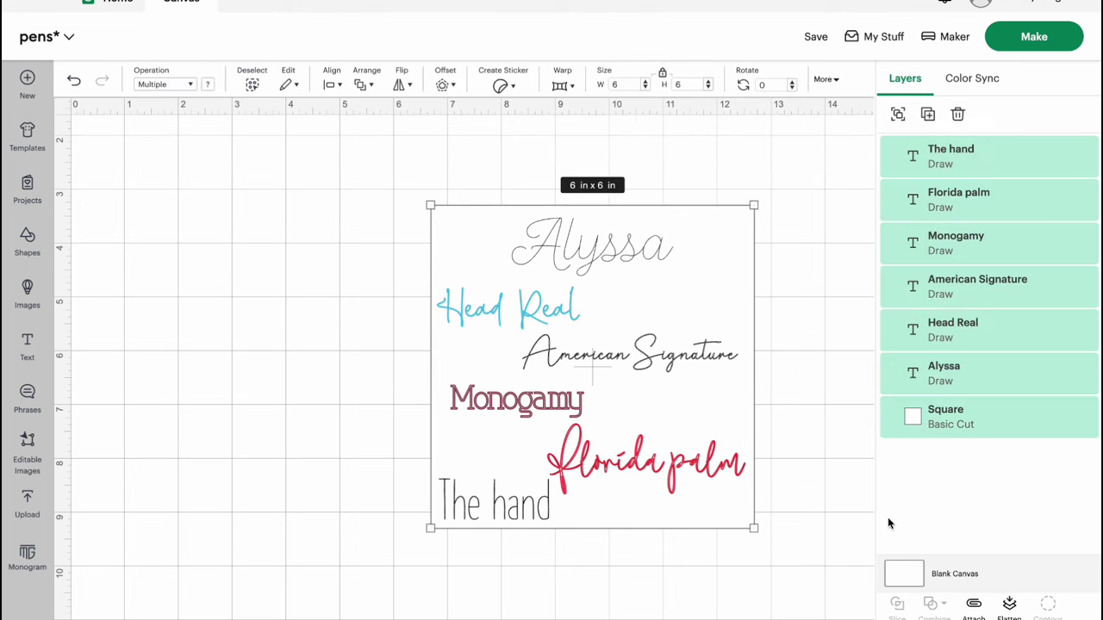
{"action": "left_click", "coordinate": [973, 605]}
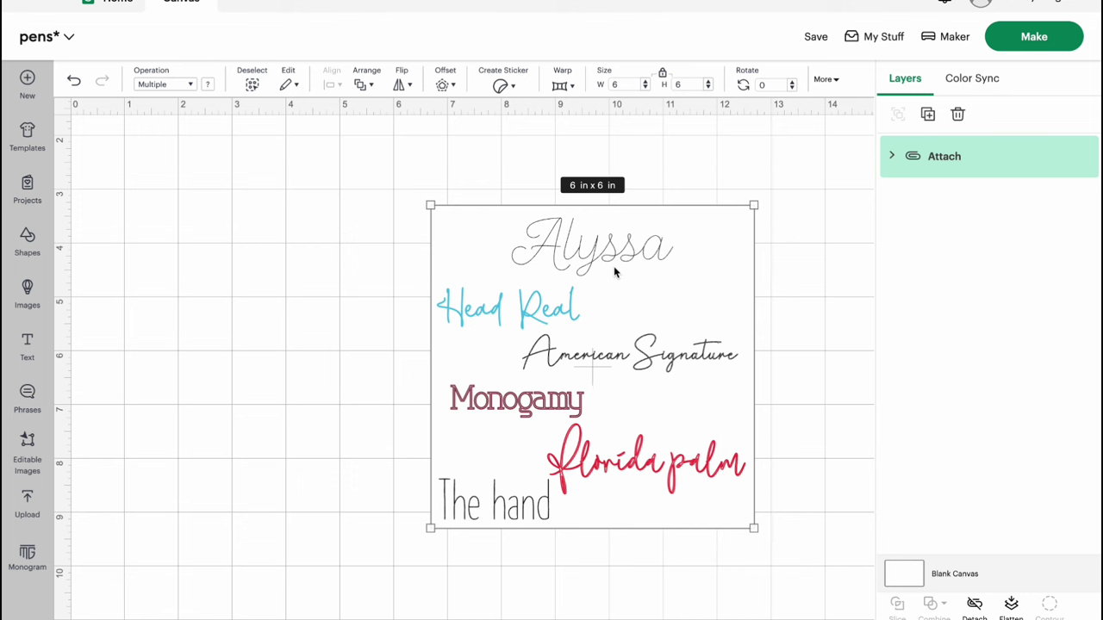
{"action": "key", "text": "ctrl+z"}
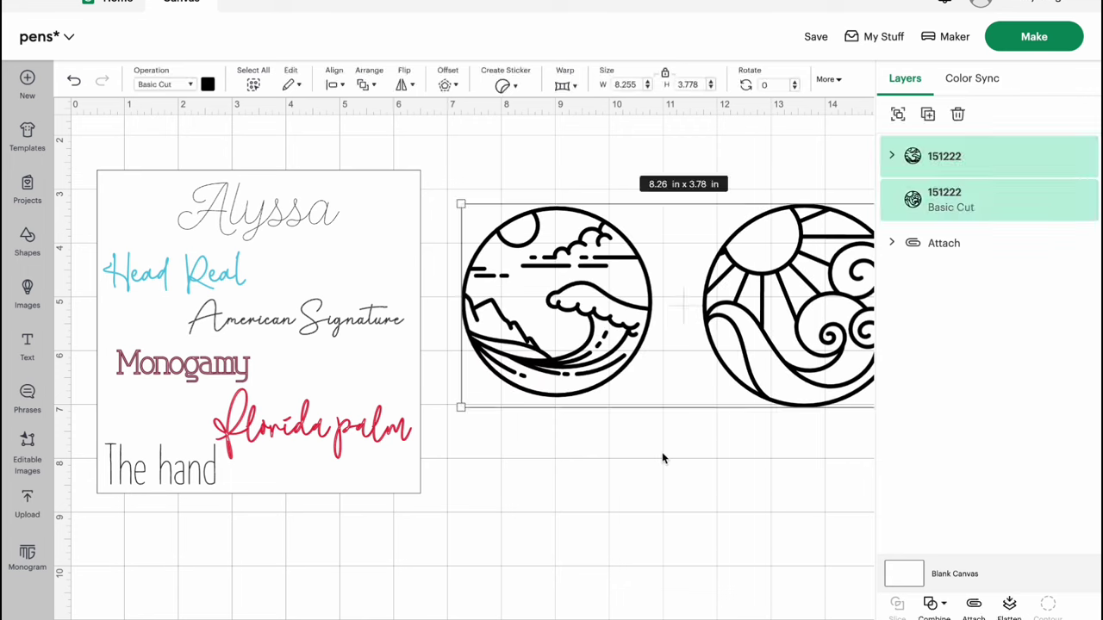
Add the two circular line-art images and set both the wave and sun designs to Pen
{"action": "left_click", "coordinate": [605, 412]}
{"action": "left_click", "coordinate": [561, 366]}
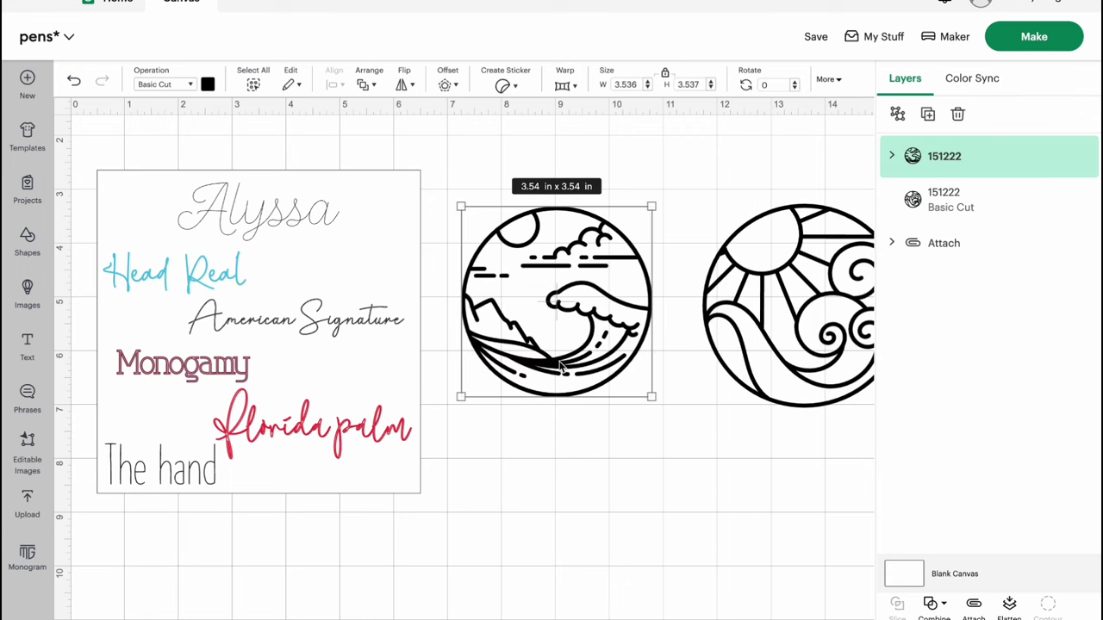
{"action": "left_click", "coordinate": [184, 89]}
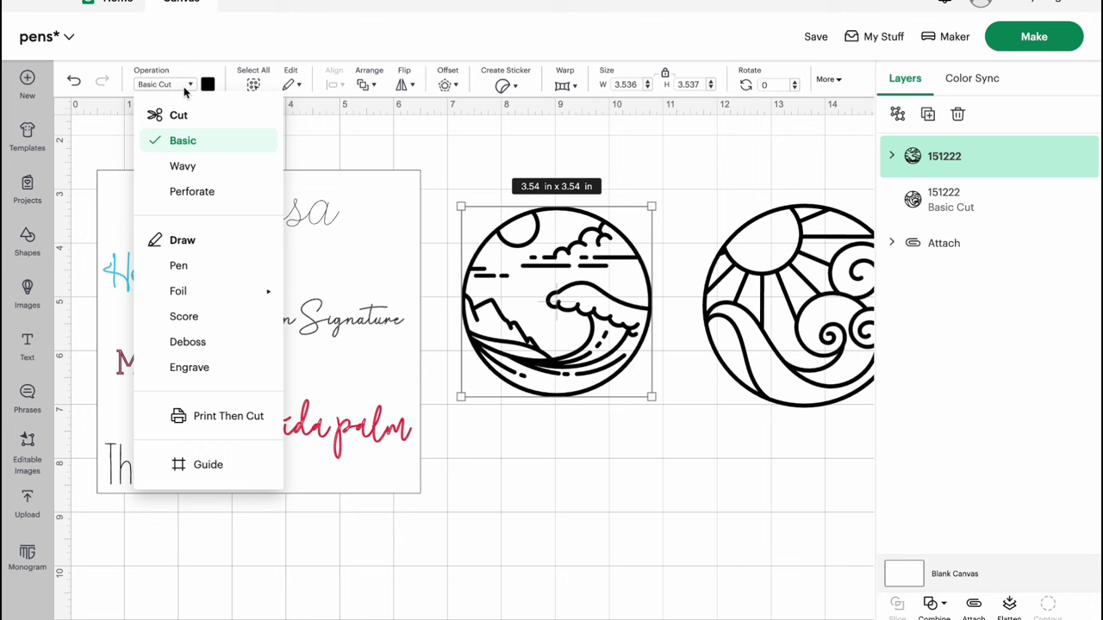
{"action": "left_click", "coordinate": [192, 268]}
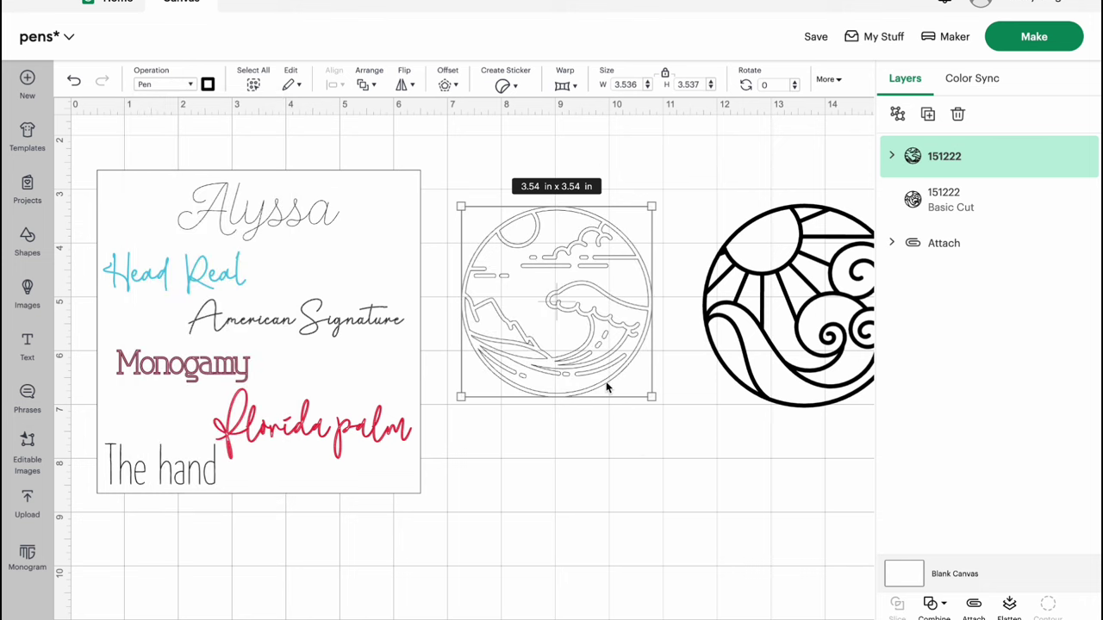
{"action": "left_click", "coordinate": [745, 369]}
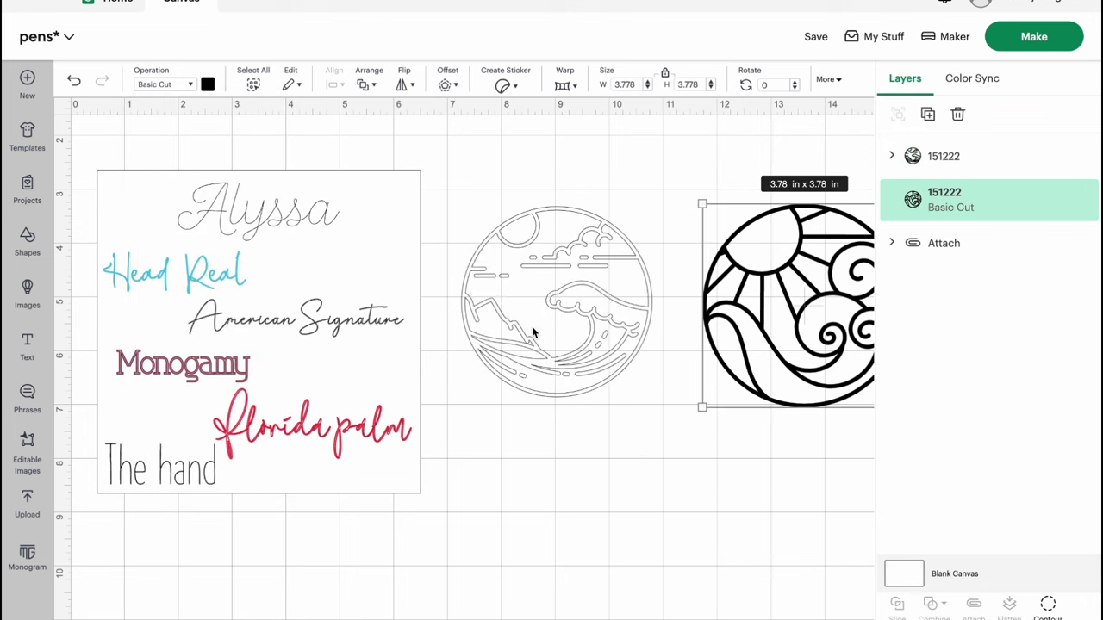
{"action": "left_click", "coordinate": [184, 88]}
{"action": "left_click", "coordinate": [191, 268]}
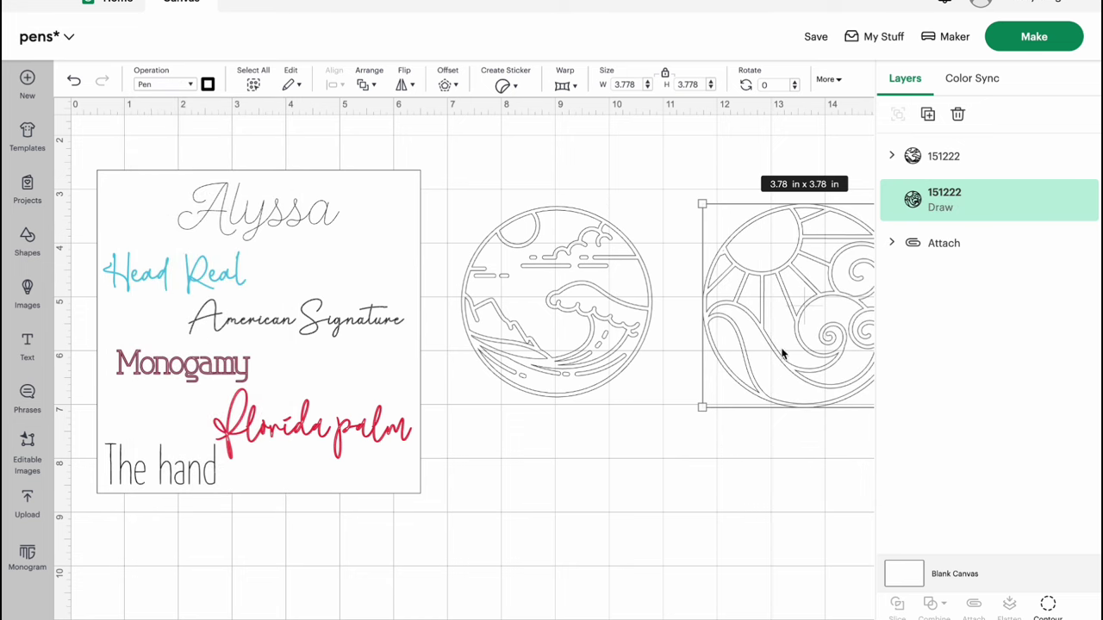
Line the sun design up level with the wave, then paste the King-and-Queen card image
{"action": "left_click_drag", "start_coordinate": [783, 353], "coordinate": [720, 433]}
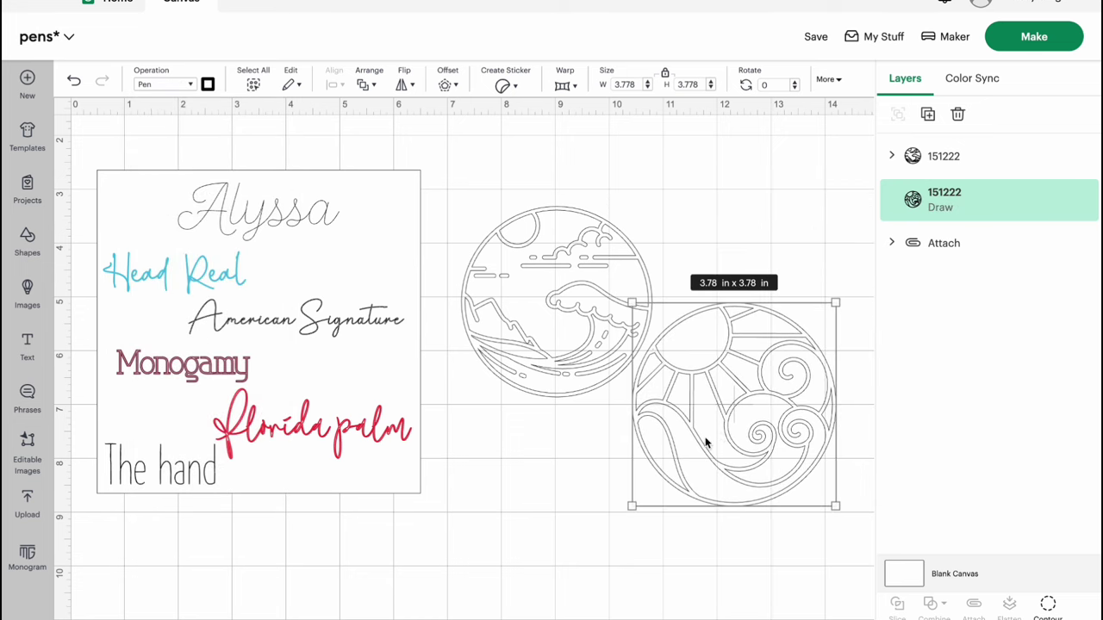
{"action": "left_click_drag", "start_coordinate": [699, 327], "coordinate": [726, 267]}
{"action": "left_click", "coordinate": [614, 470]}
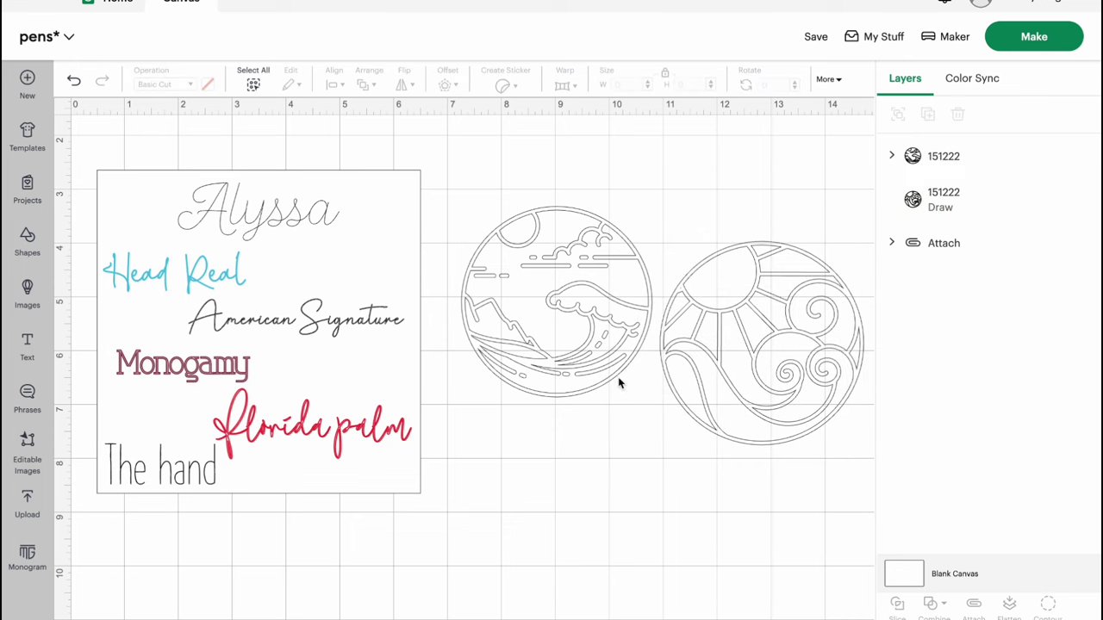
{"action": "left_click_drag", "start_coordinate": [745, 355], "coordinate": [746, 379]}
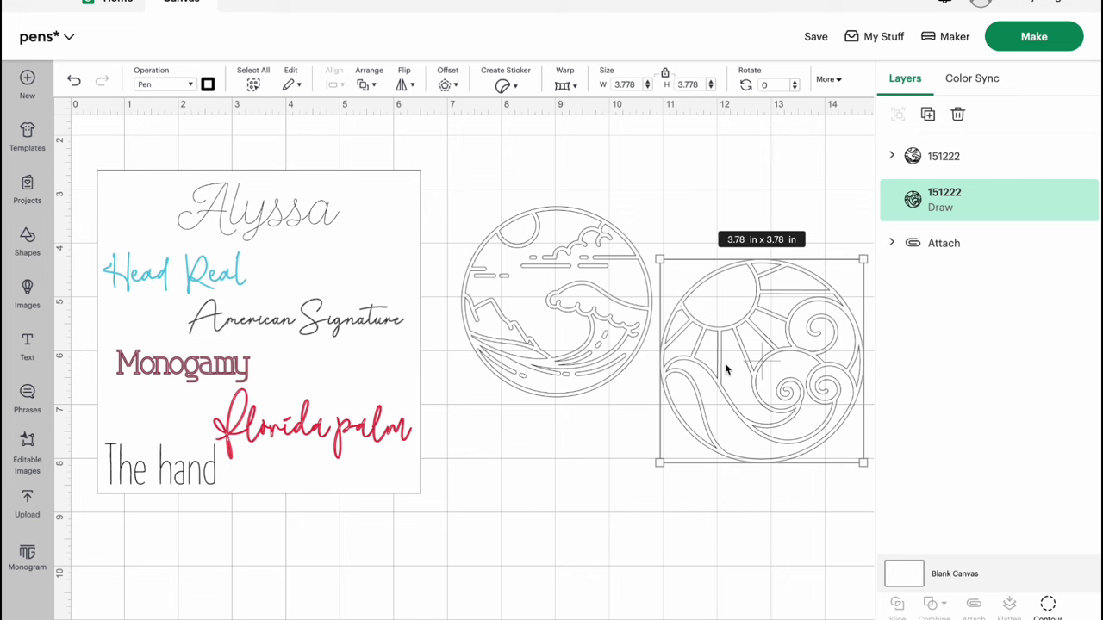
{"action": "key", "text": "ctrl+v"}
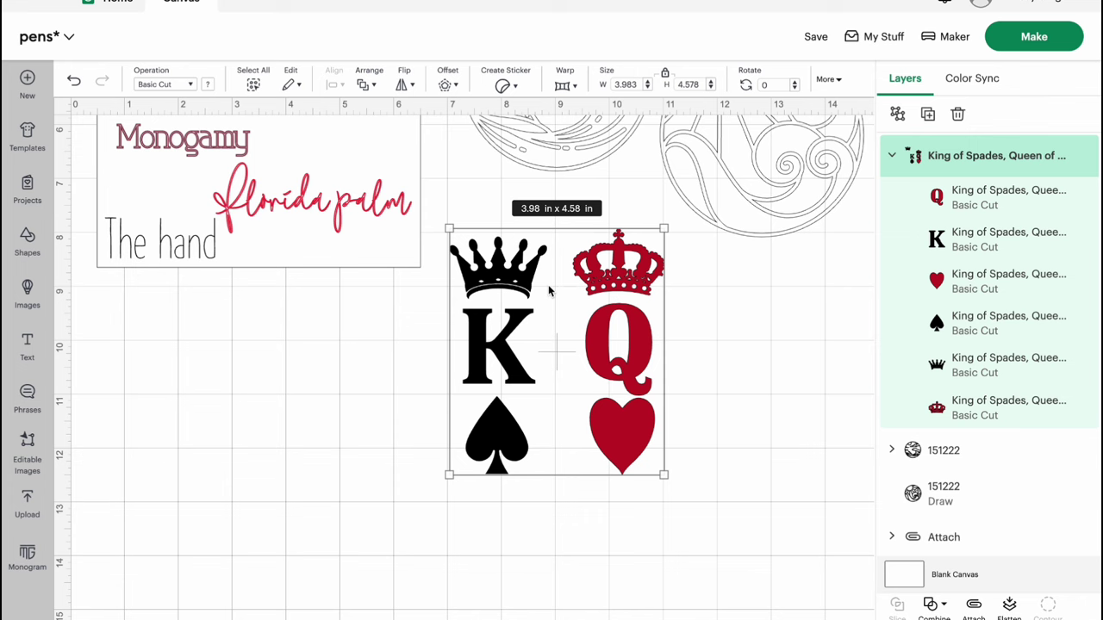
Switch all six King of Spades/Queen of Hearts layers to Pen, keeping 3.98 x 4.58 in
{"action": "left_click", "coordinate": [163, 83]}
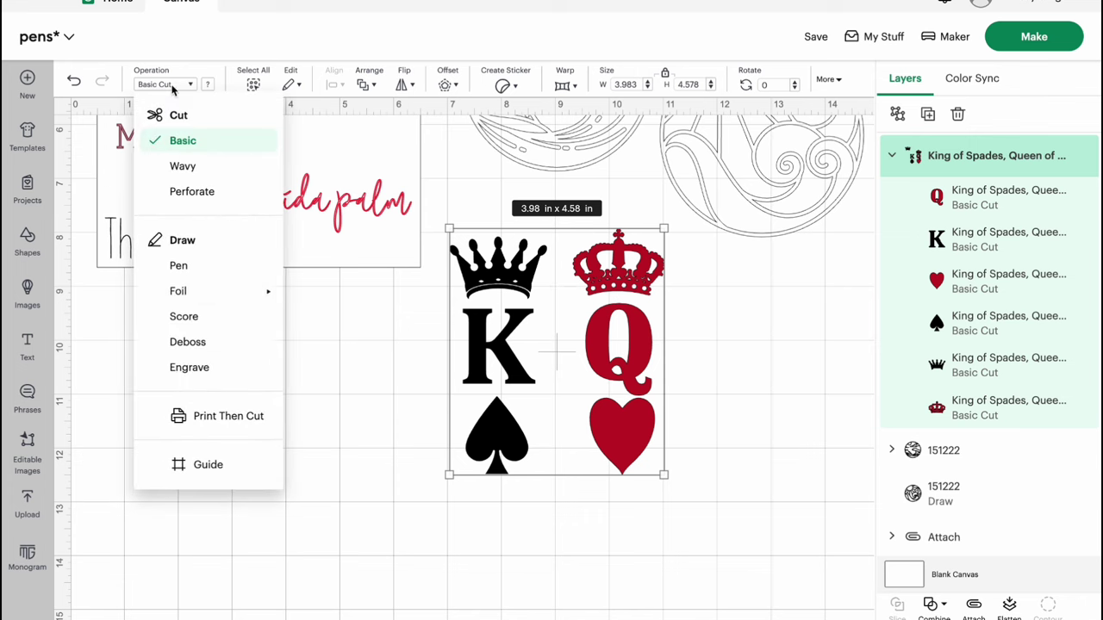
{"action": "left_click", "coordinate": [191, 265]}
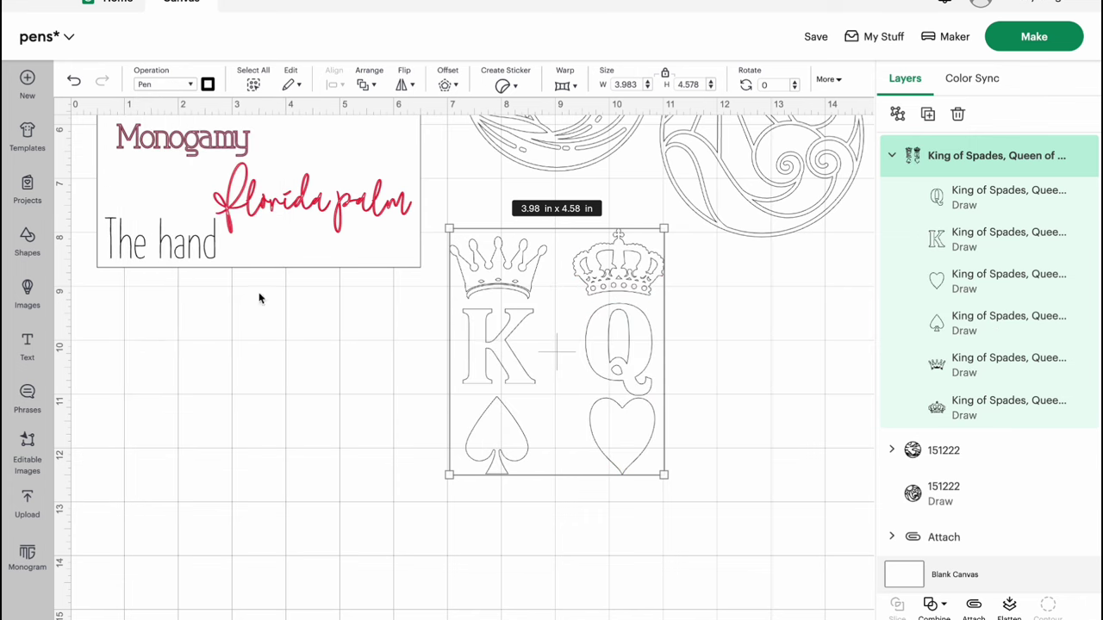
{"action": "left_click", "coordinate": [553, 560]}
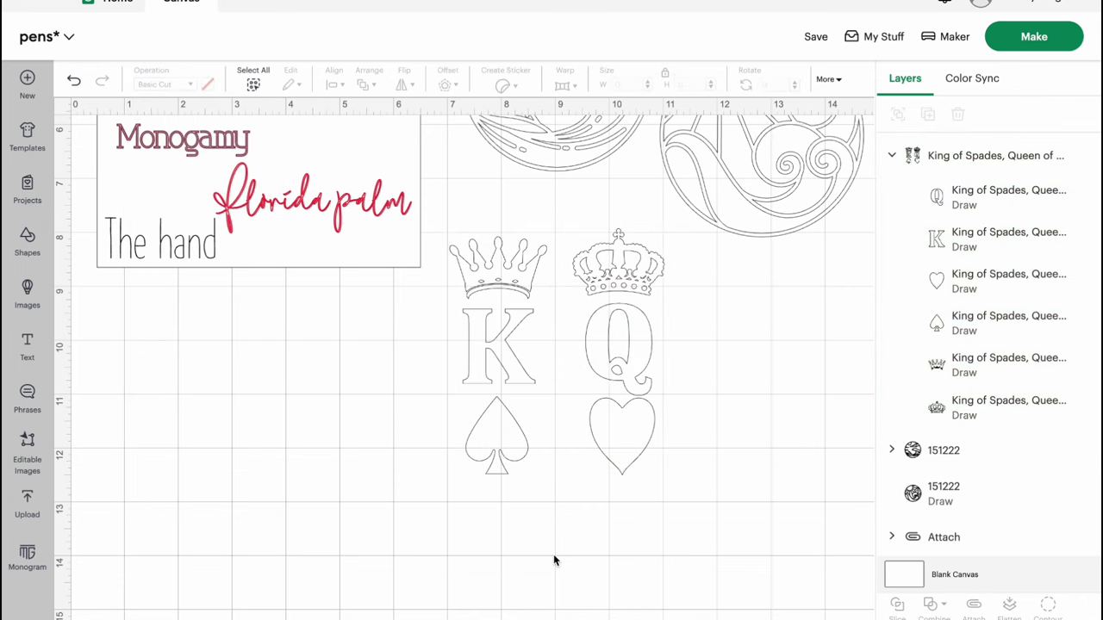
{"action": "left_click", "coordinate": [587, 451]}
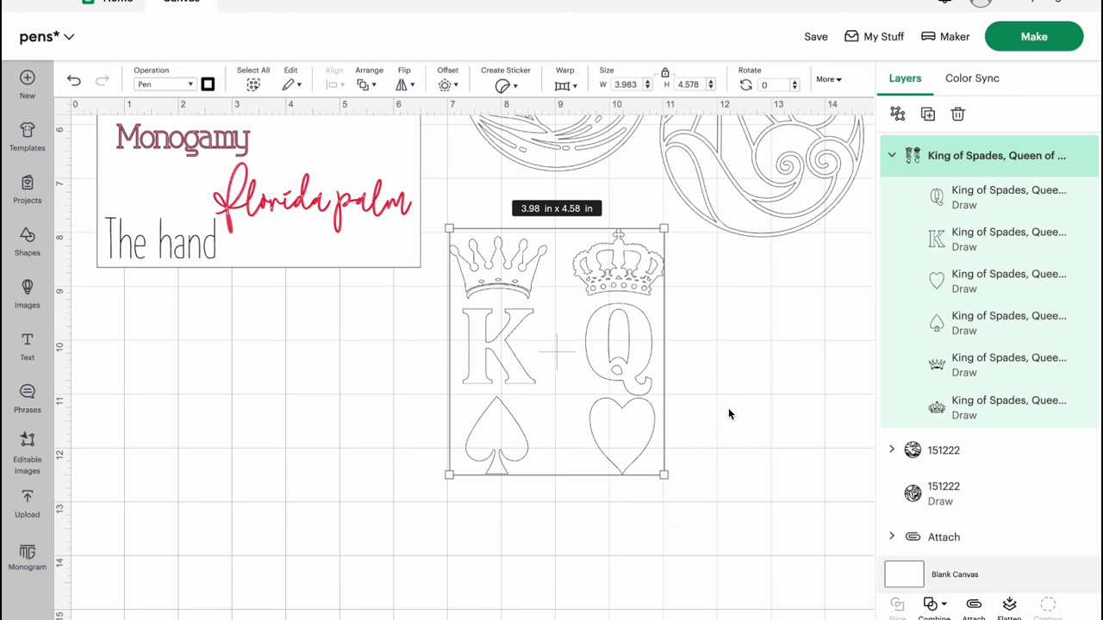
Preview the project's mats, then go back to the canvas and select the wave design
{"action": "scroll", "coordinate": [728, 414], "scroll_direction": "up", "scroll_amount": 5}
{"action": "mouse_move", "coordinate": [584, 251]}
{"action": "left_mouse_down"}
{"action": "mouse_move", "coordinate": [576, 287]}
{"action": "mouse_move", "coordinate": [566, 255]}
{"action": "left_mouse_up"}
{"action": "left_click", "coordinate": [773, 351]}
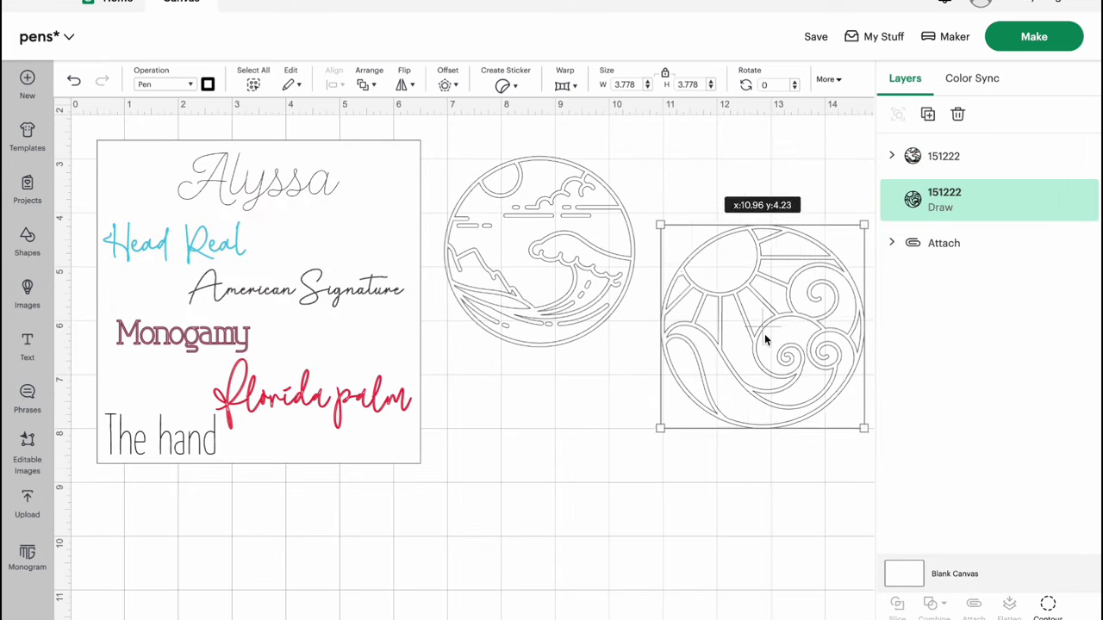
{"action": "left_click", "coordinate": [1034, 37]}
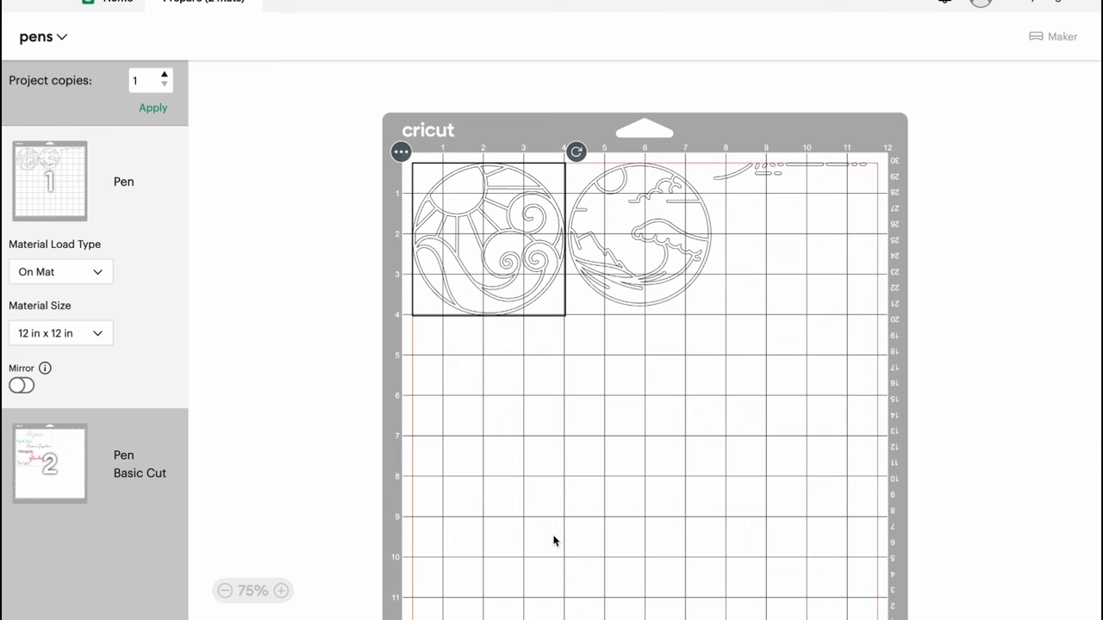
{"action": "left_click", "coordinate": [232, 5]}
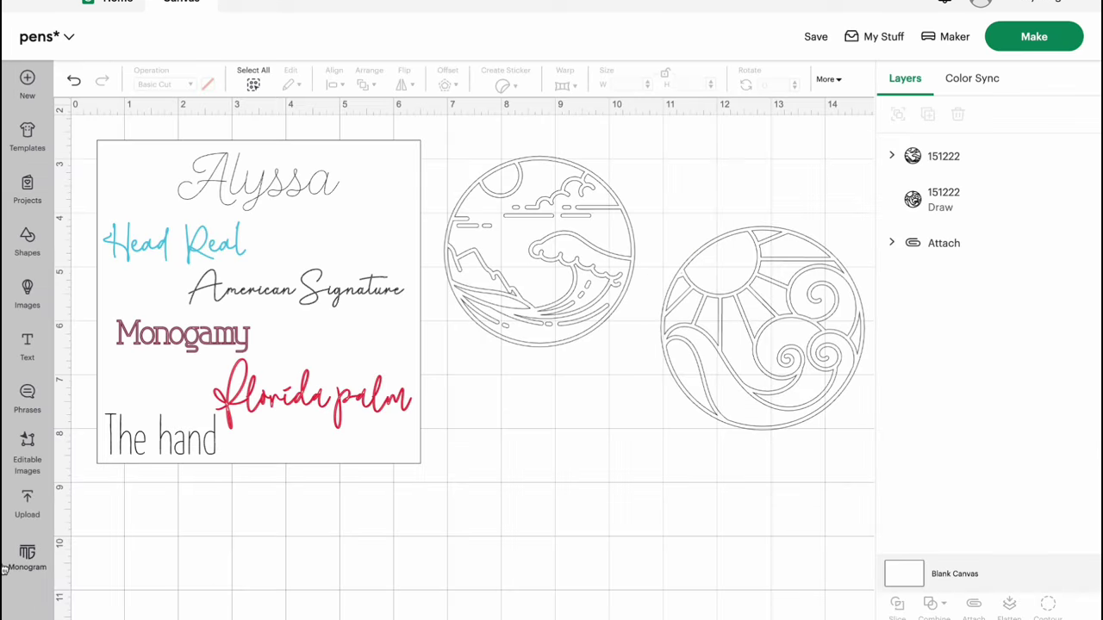
{"action": "left_click", "coordinate": [573, 229]}
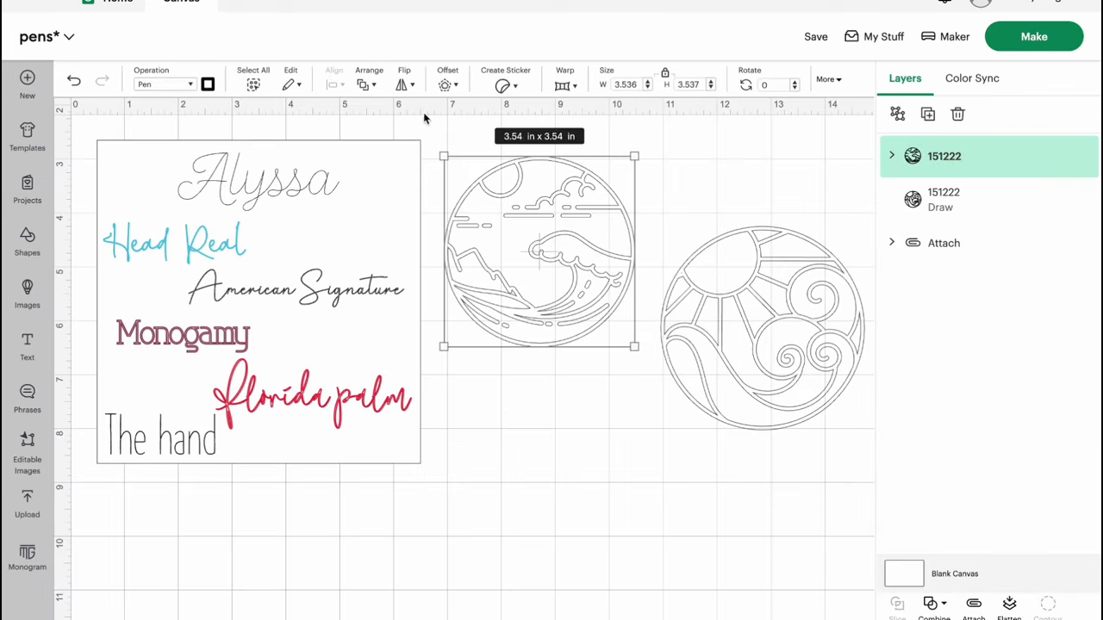
Add a white circle and layer it behind the wave design
{"action": "left_click", "coordinate": [27, 242]}
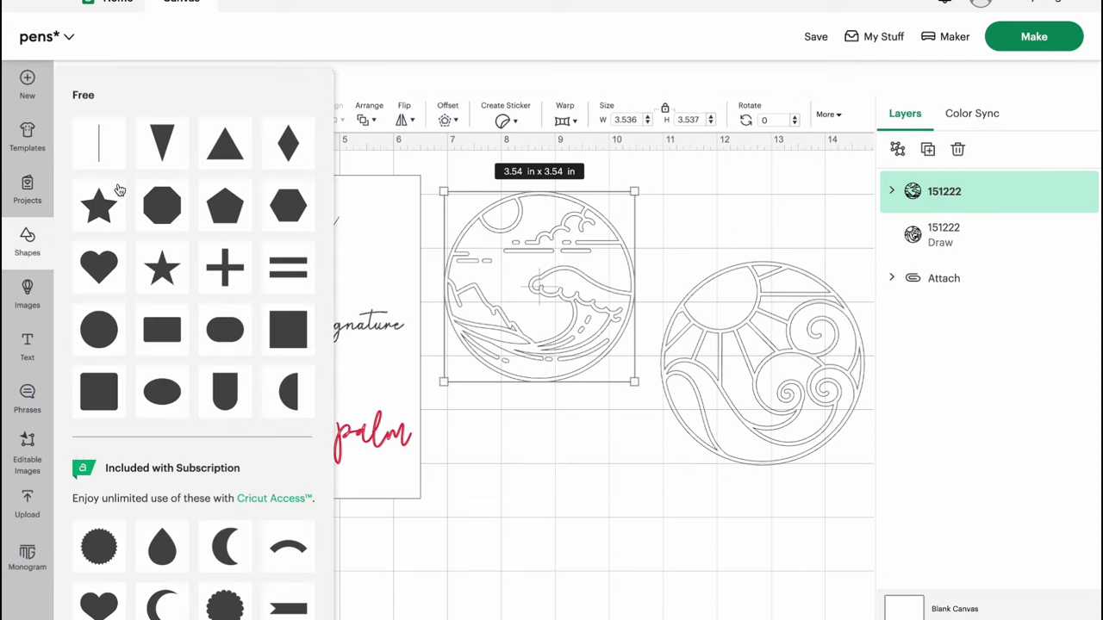
{"action": "left_click", "coordinate": [98, 329]}
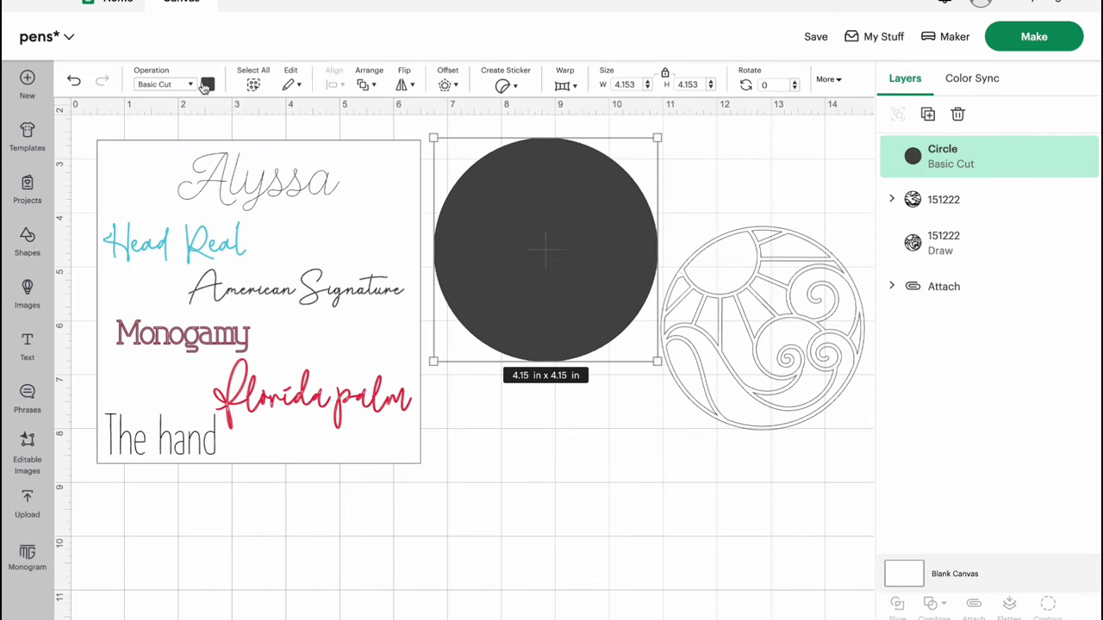
{"action": "left_click", "coordinate": [207, 84]}
{"action": "left_click", "coordinate": [224, 230]}
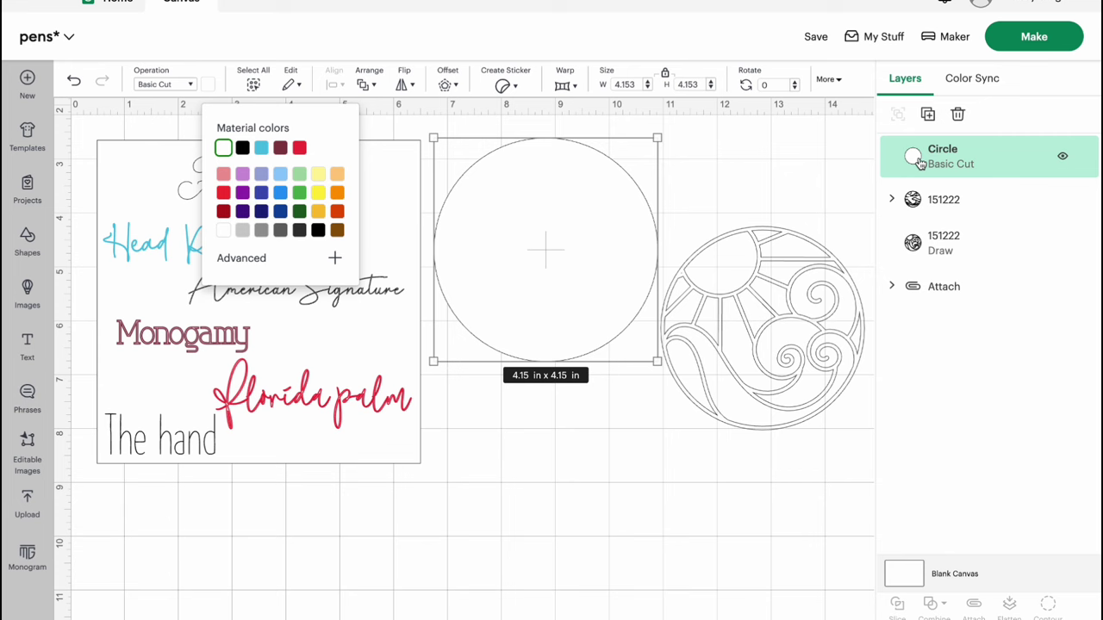
{"action": "left_click_drag", "start_coordinate": [920, 161], "coordinate": [913, 200]}
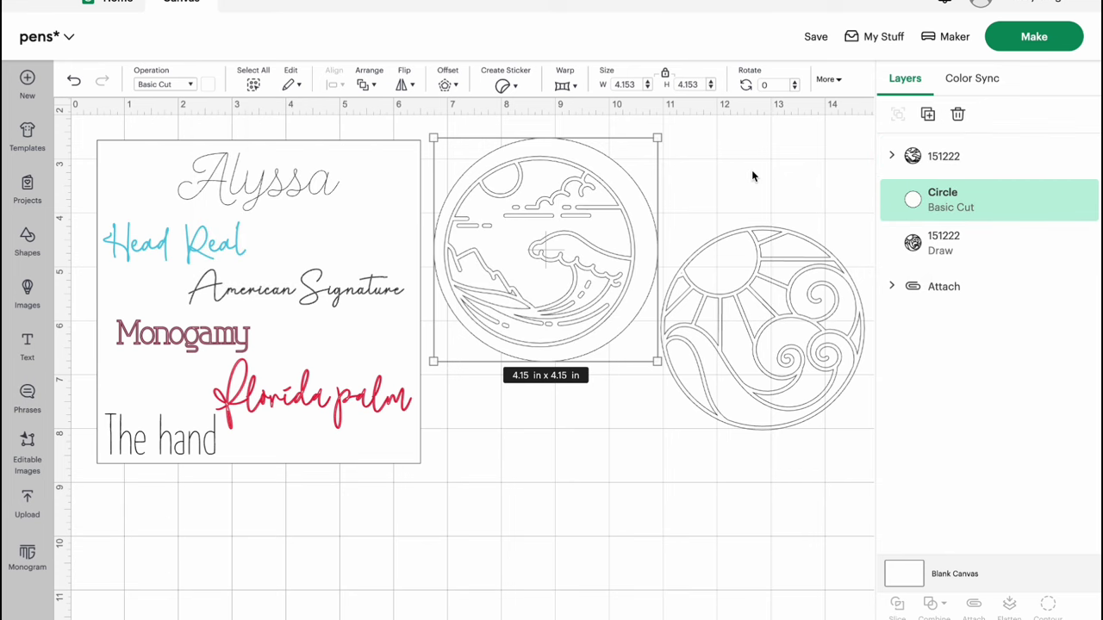
Centre the wave design on the white circle and attach the two together
{"action": "left_click", "coordinate": [982, 159], "text": "shift"}
{"action": "left_click", "coordinate": [332, 84]}
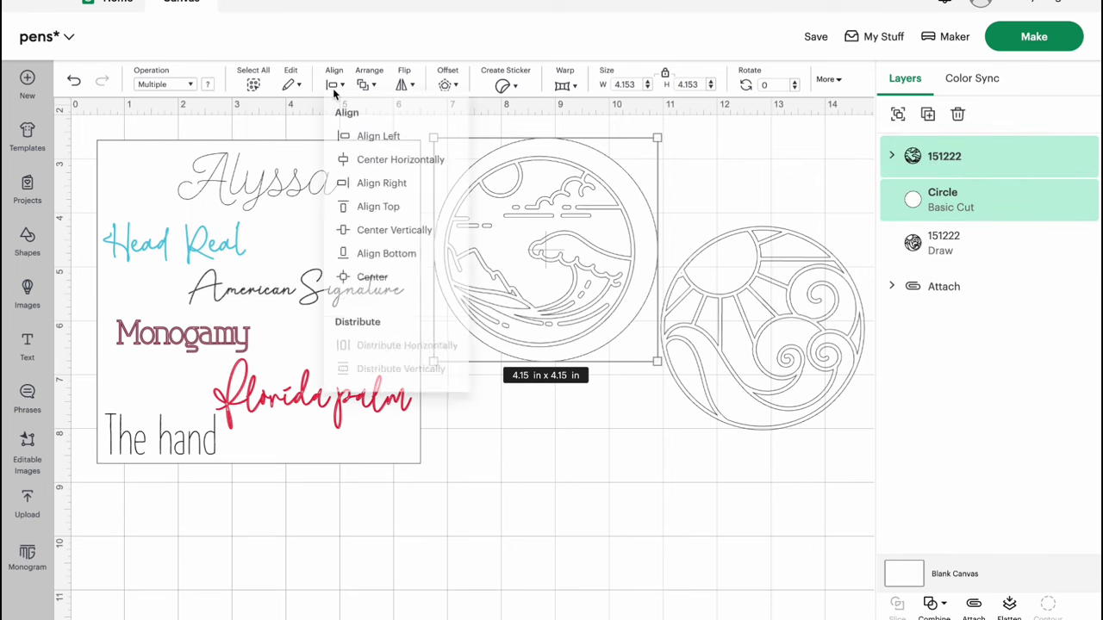
{"action": "left_click", "coordinate": [375, 276]}
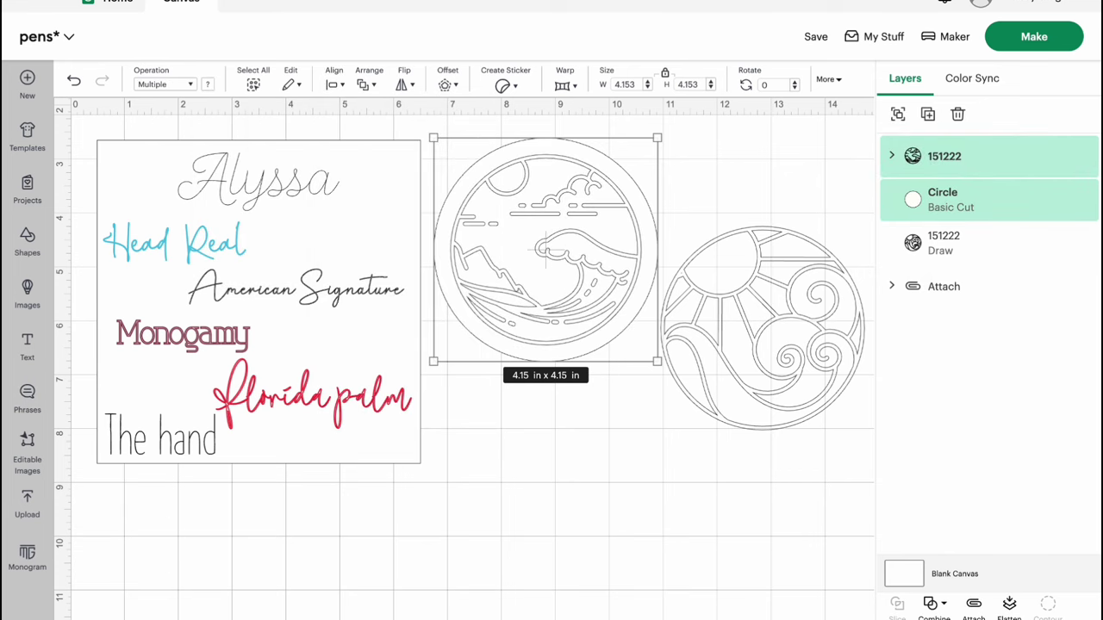
{"action": "left_click", "coordinate": [974, 603]}
{"action": "left_click", "coordinate": [794, 500]}
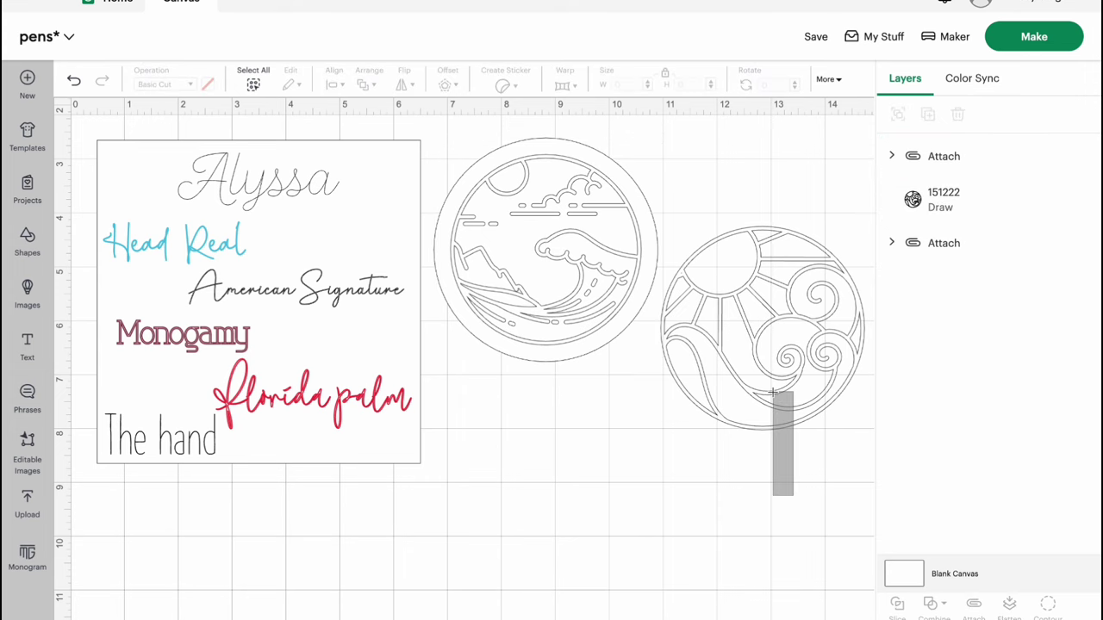
{"action": "left_click", "coordinate": [773, 393]}
{"action": "left_click", "coordinate": [296, 515]}
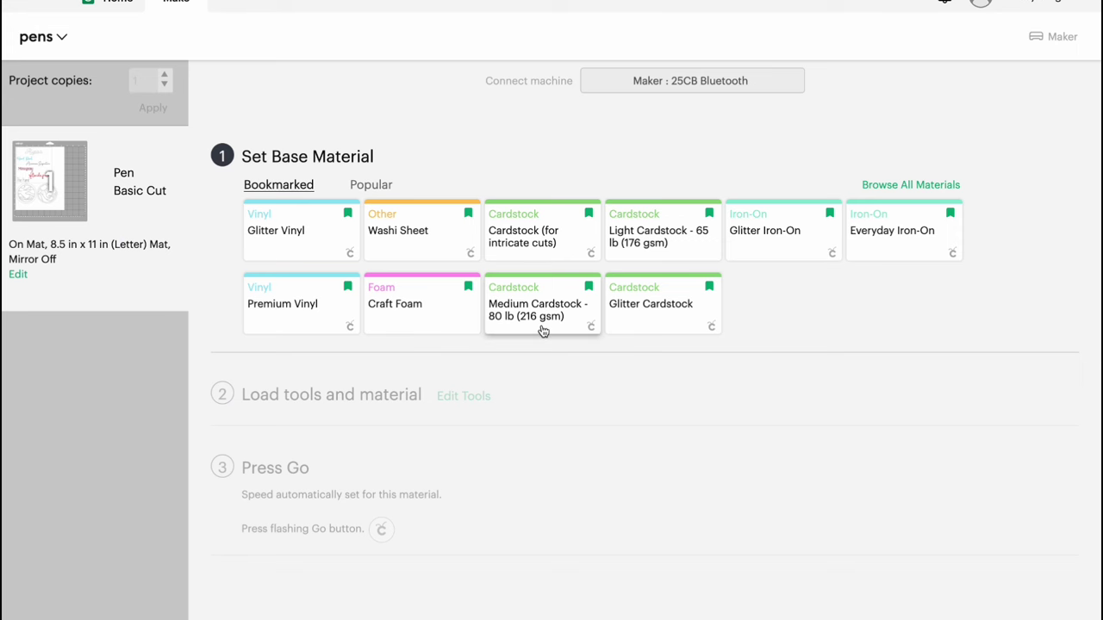
Choose Medium Cardstock - 80 lb (216 gsm) as the base material
{"action": "left_click", "coordinate": [543, 331]}
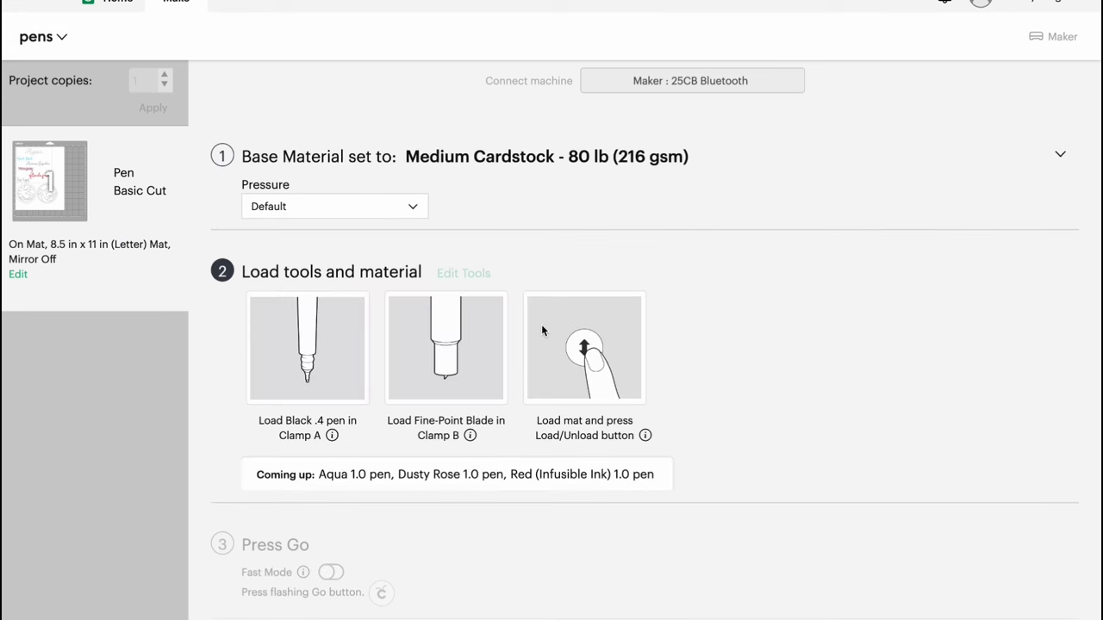